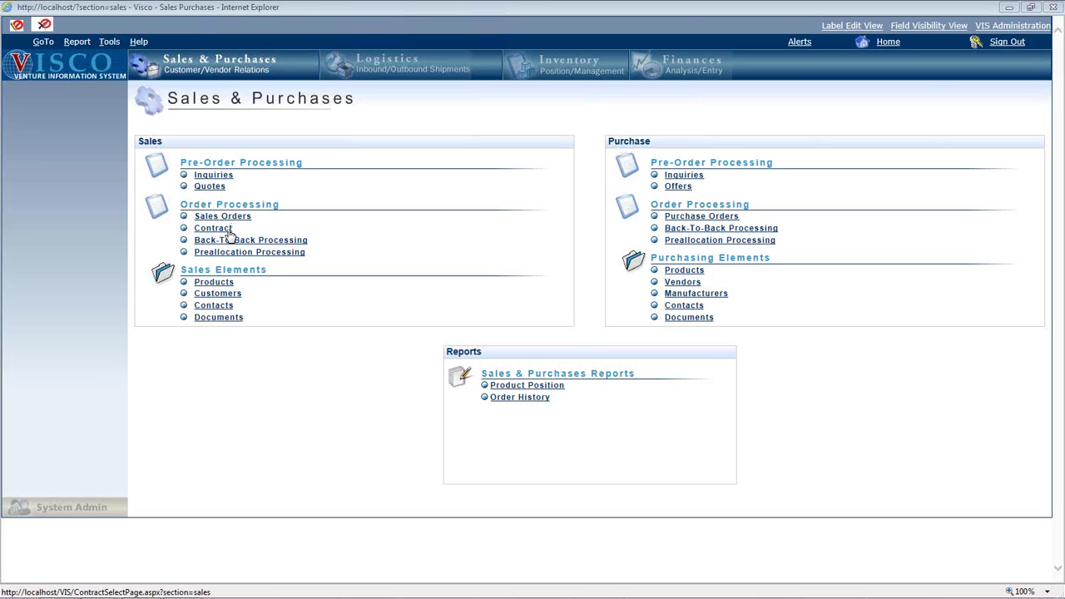
Step: Open the Contract page listed under Sales Order Processing
click(225, 231)
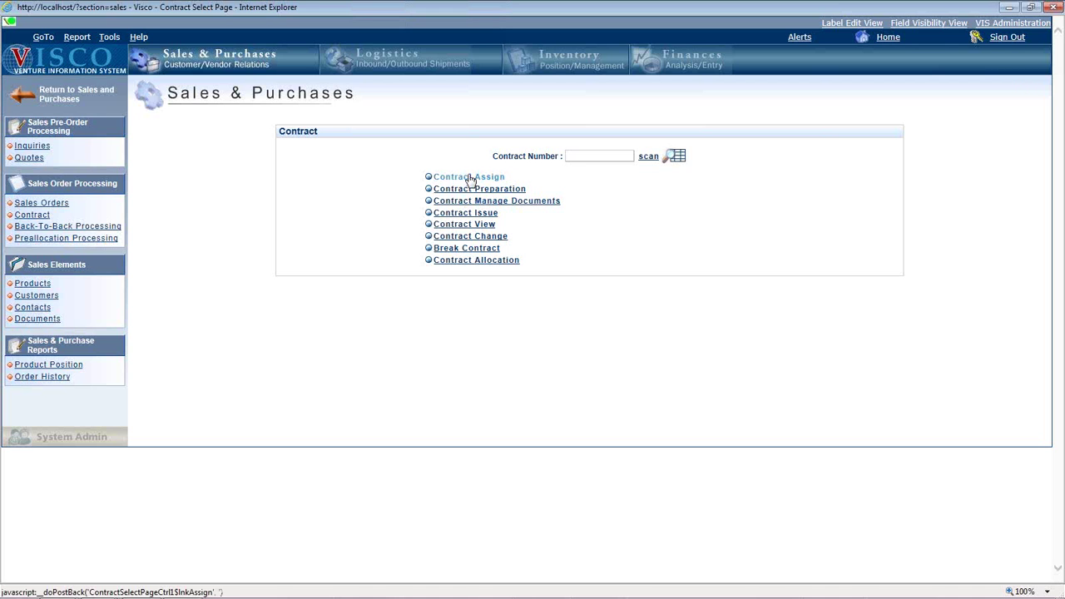
Step: Start a Contract Assign order for customer METALTEK INTERNATIONAL with vendor AIVENDOR
click(471, 179)
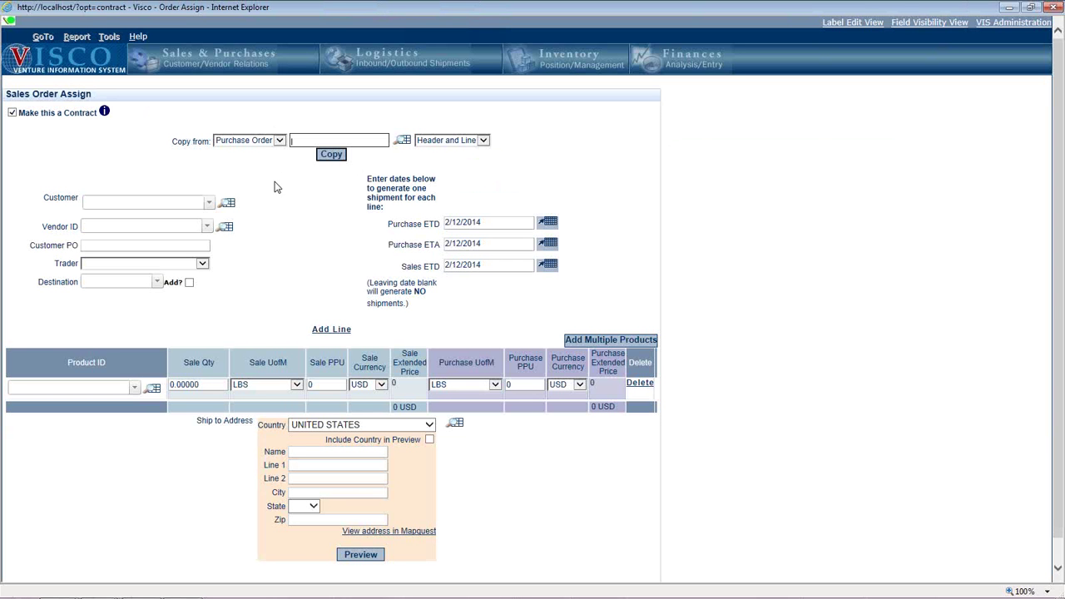
click(226, 203)
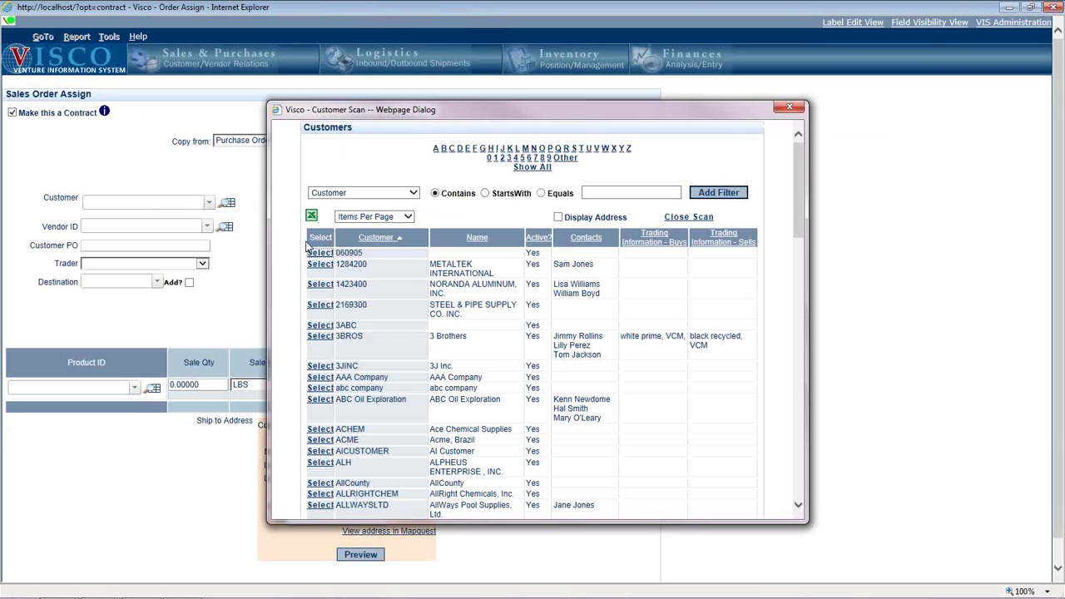
click(319, 264)
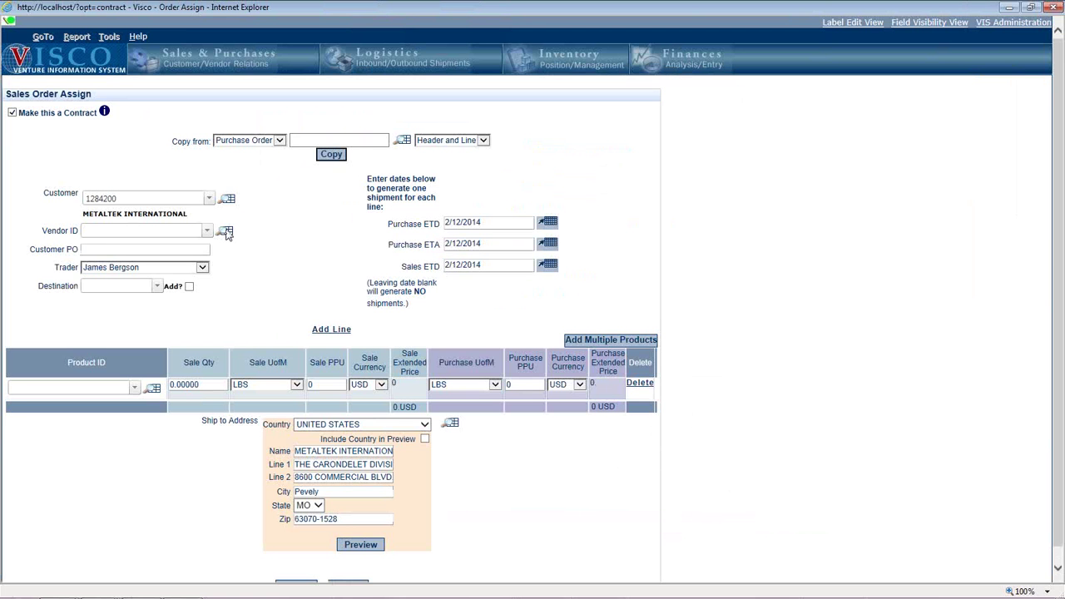
click(225, 234)
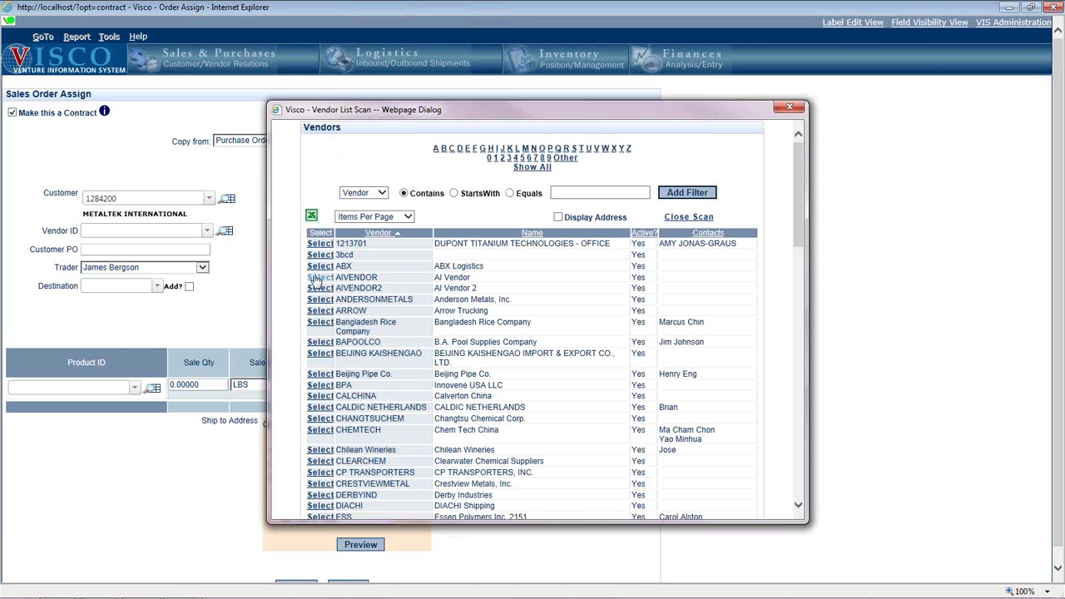
click(318, 278)
Step: Enter the customer PO number and bring up the product list
click(175, 249)
text(66576)
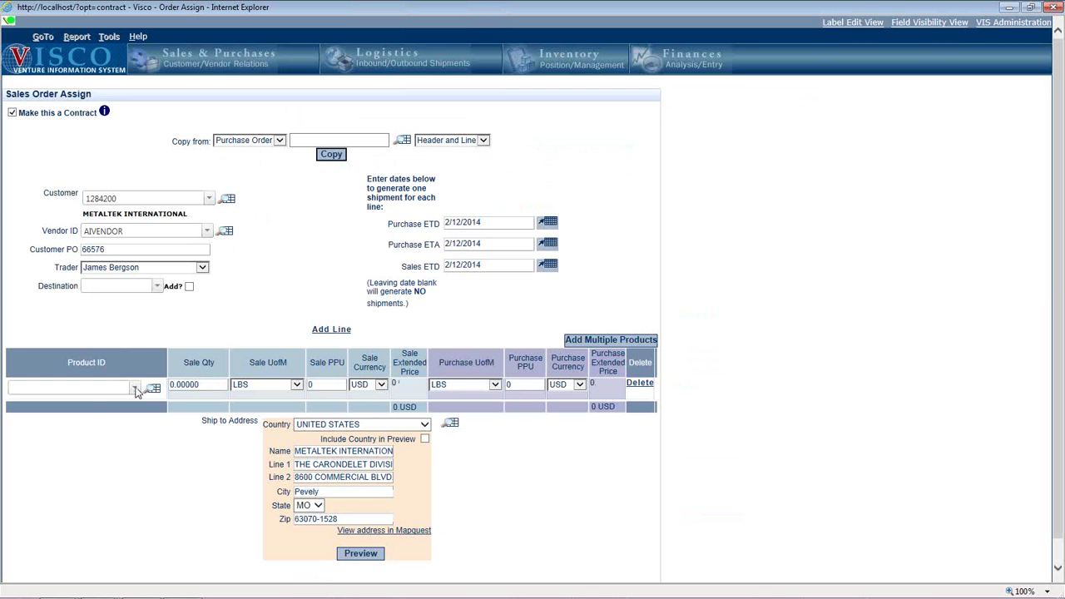
click(152, 389)
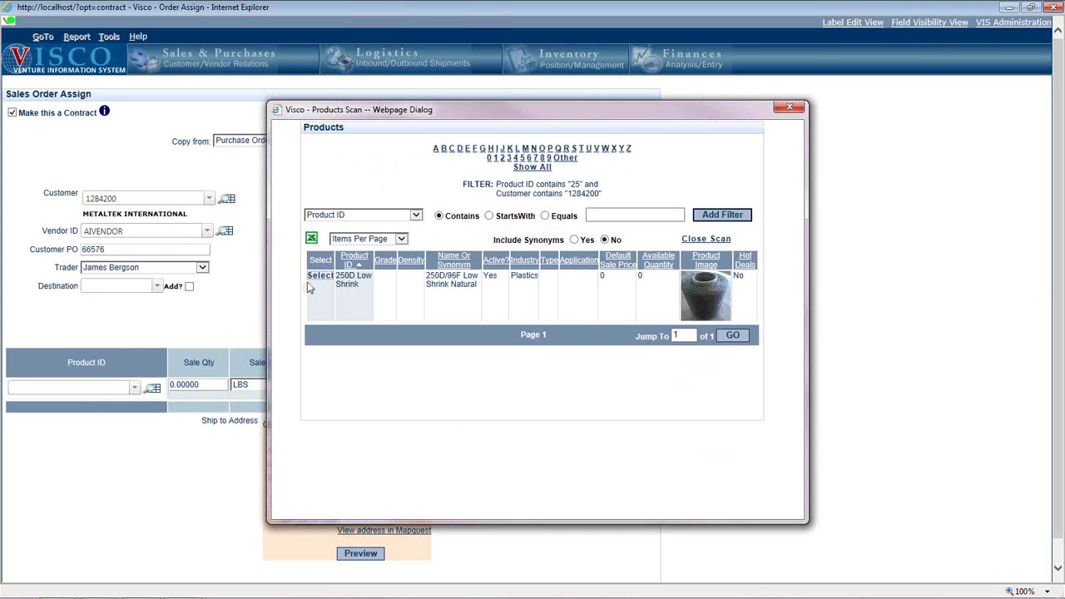
Step: Fill the contract line with 250D Low Shrink, sale quantity 1000 and purchase price .30
click(319, 276)
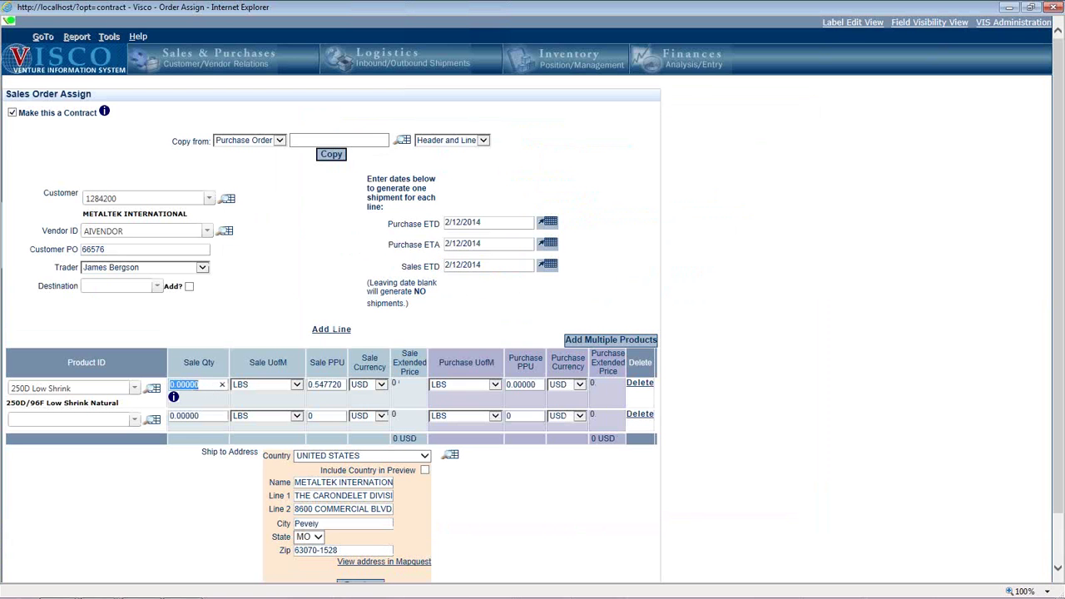
double_click(198, 386)
text(10)
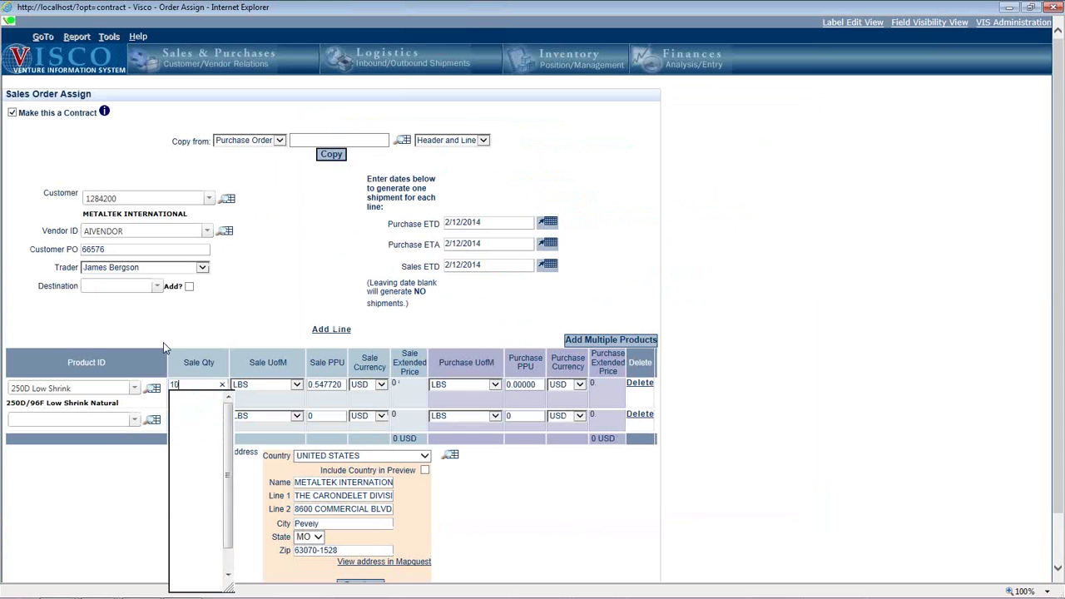
text(00)
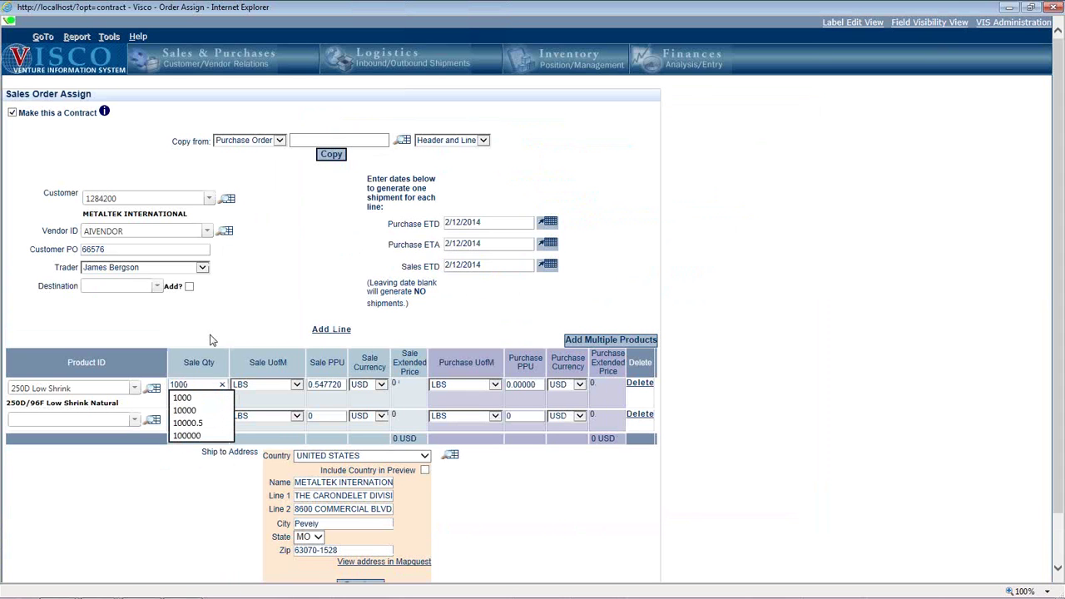
key(Tab)
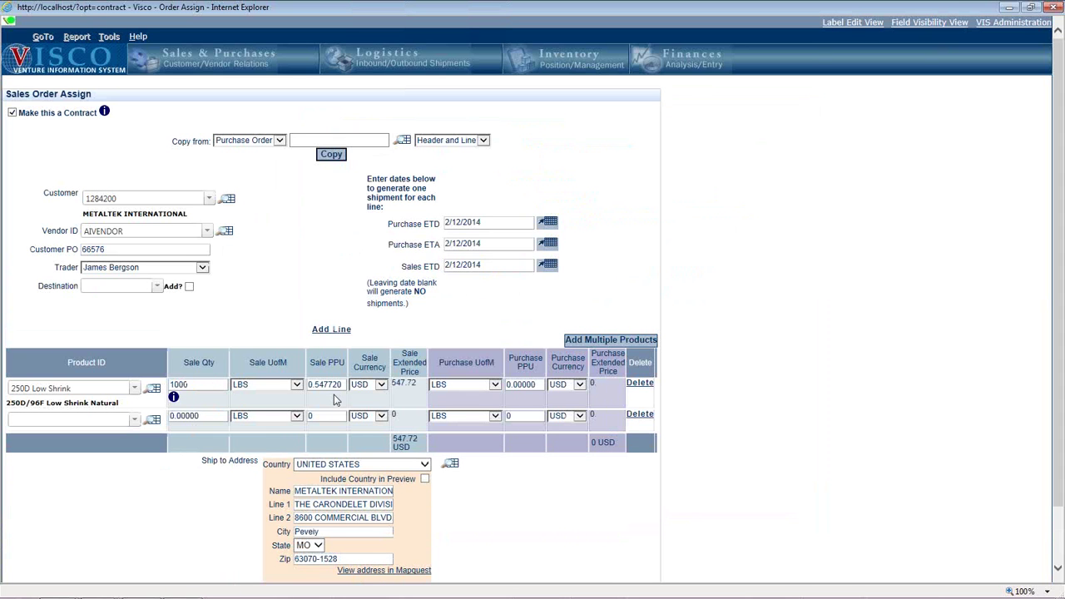
double_click(536, 384)
text(.30)
Step: Try assigning the contract order, then cancel back to the Contract page
scroll(246, 395, down, 2)
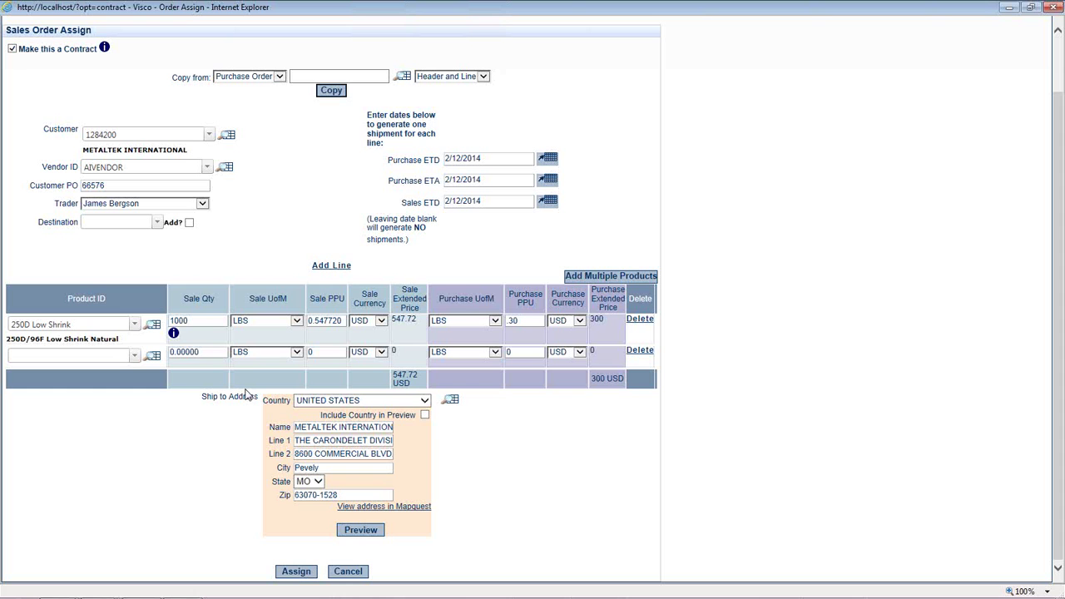
click(298, 573)
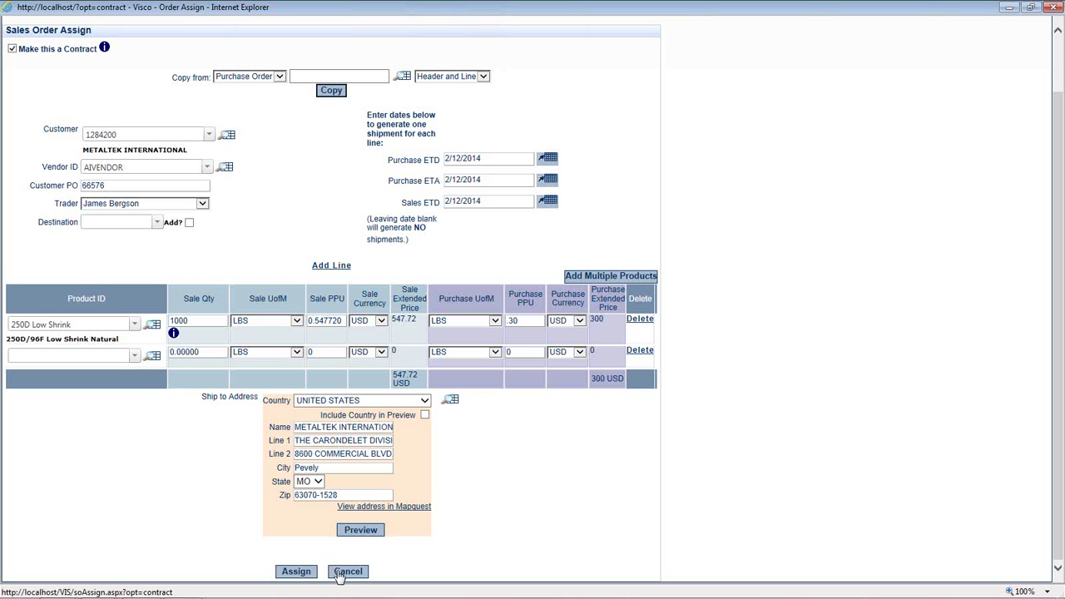
click(344, 572)
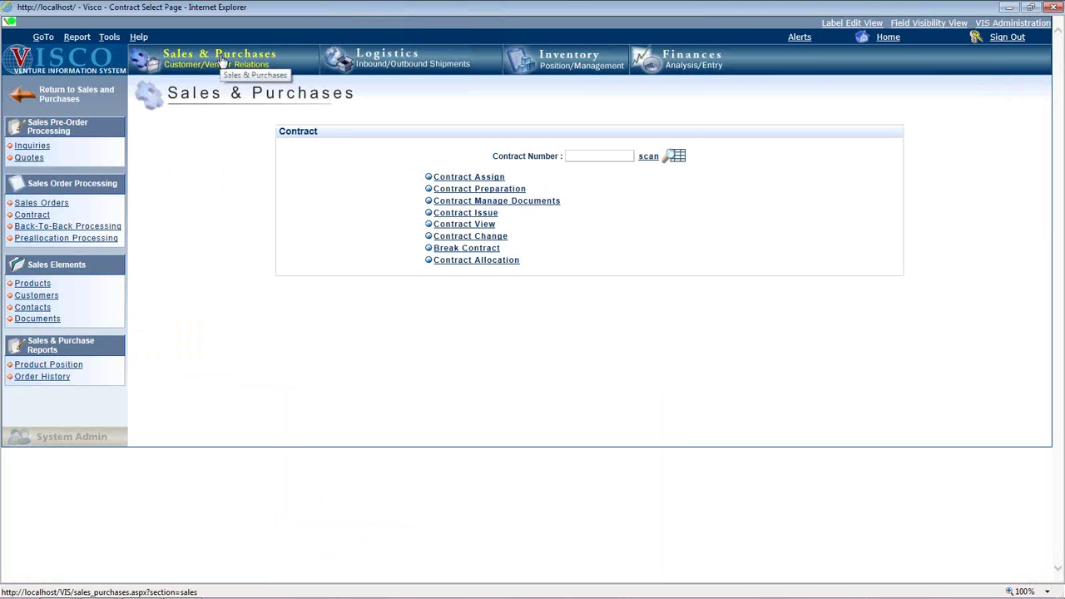
Step: Start a new Sales Order Assign for customer METALTEK INTERNATIONAL
click(221, 60)
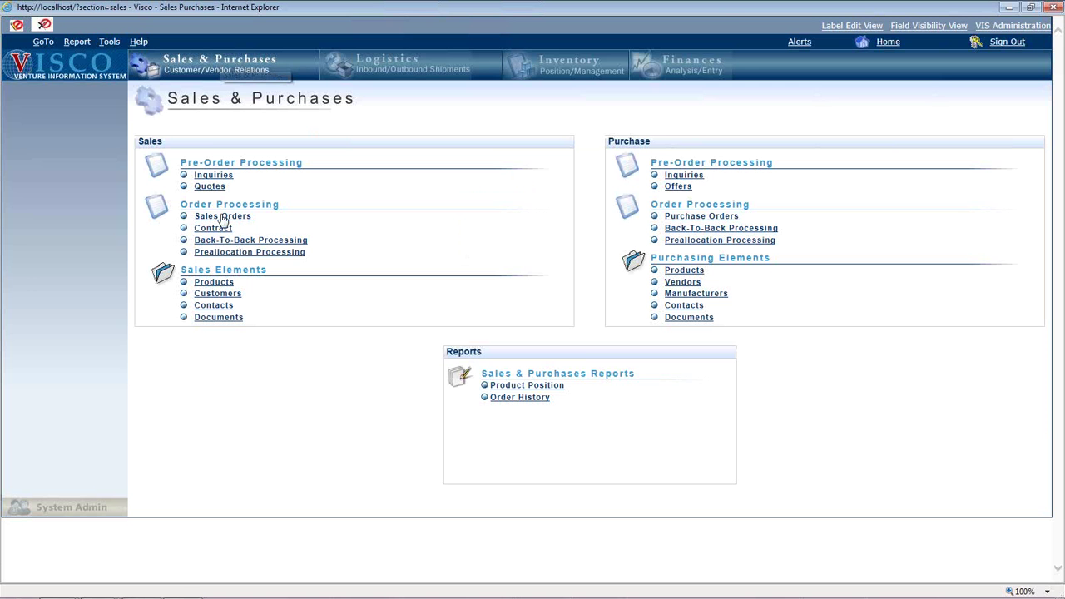
click(223, 218)
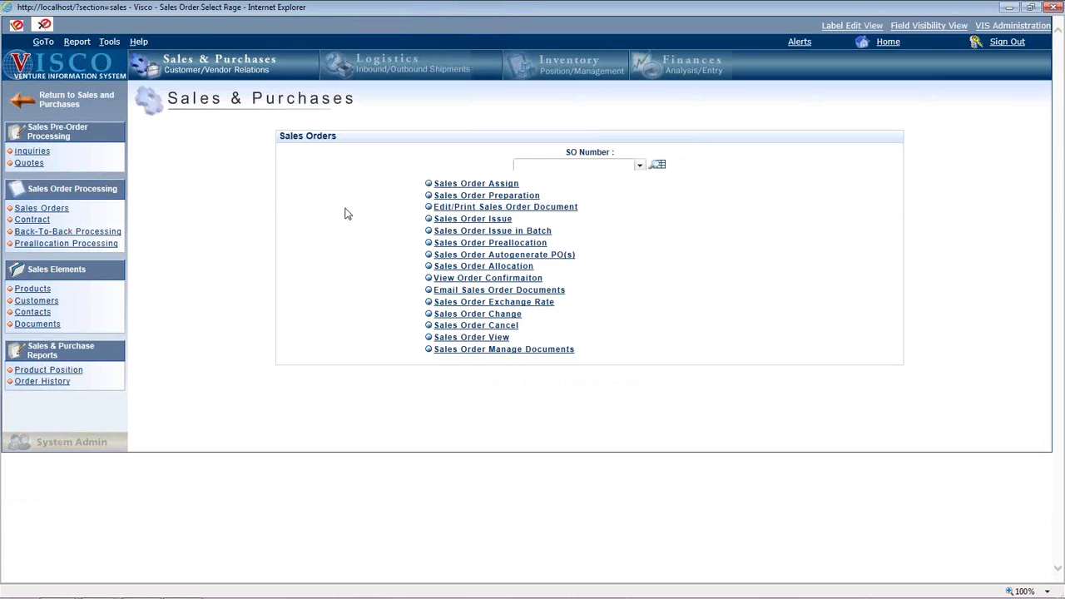
click(434, 184)
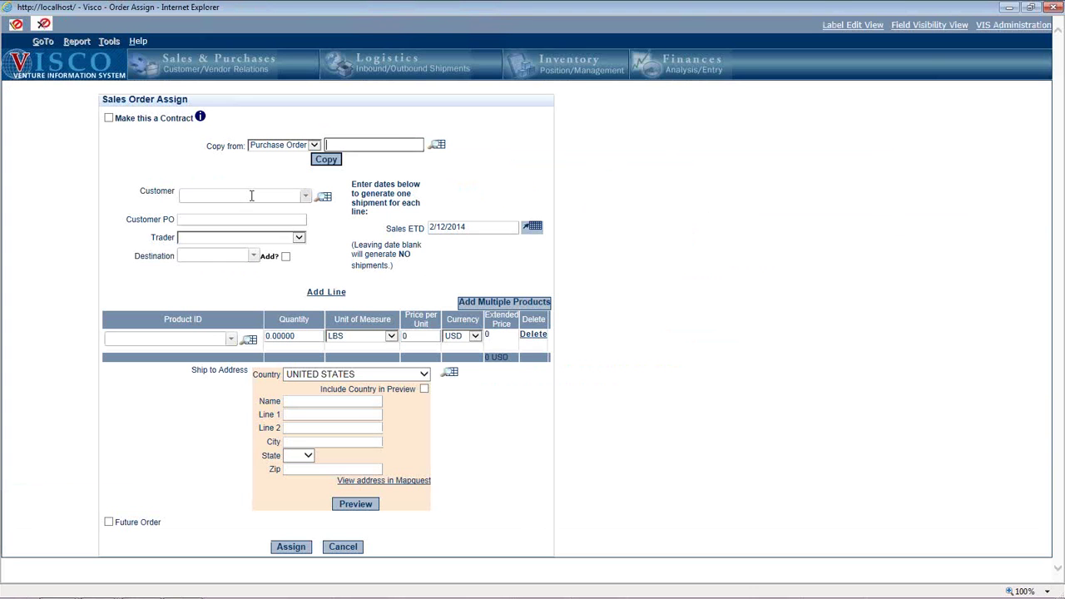
click(326, 198)
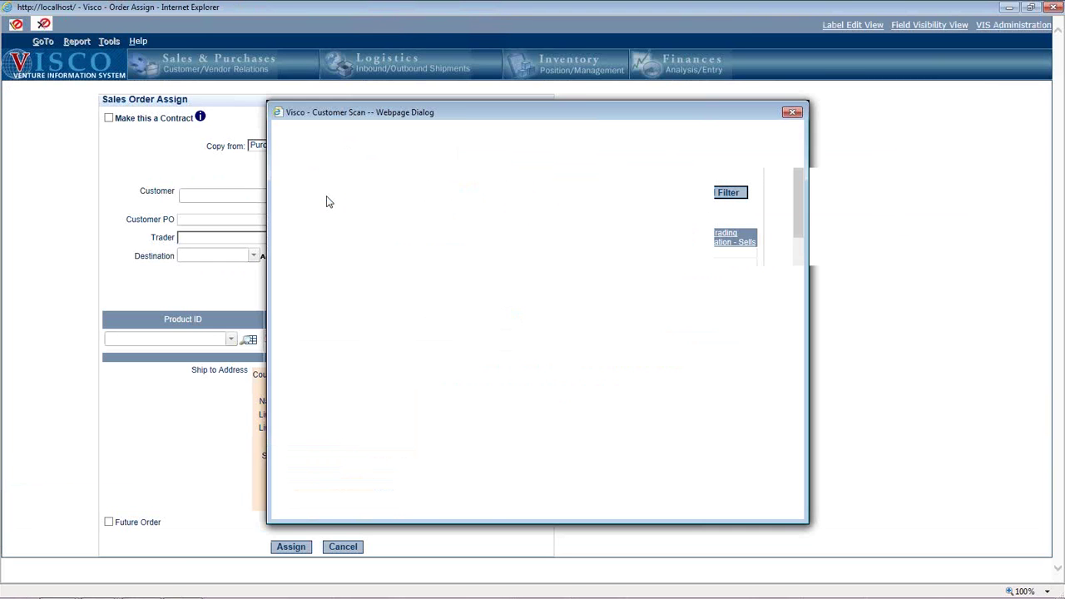
click(318, 268)
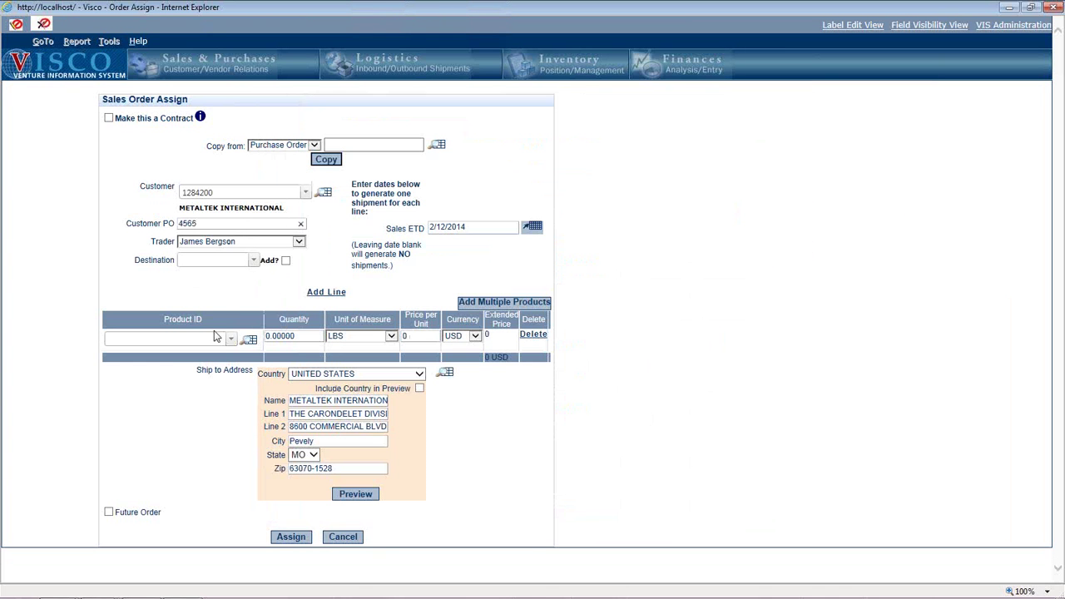
Step: Add 1000 LBS of 250D Low Shrink to the order and assign it
click(251, 342)
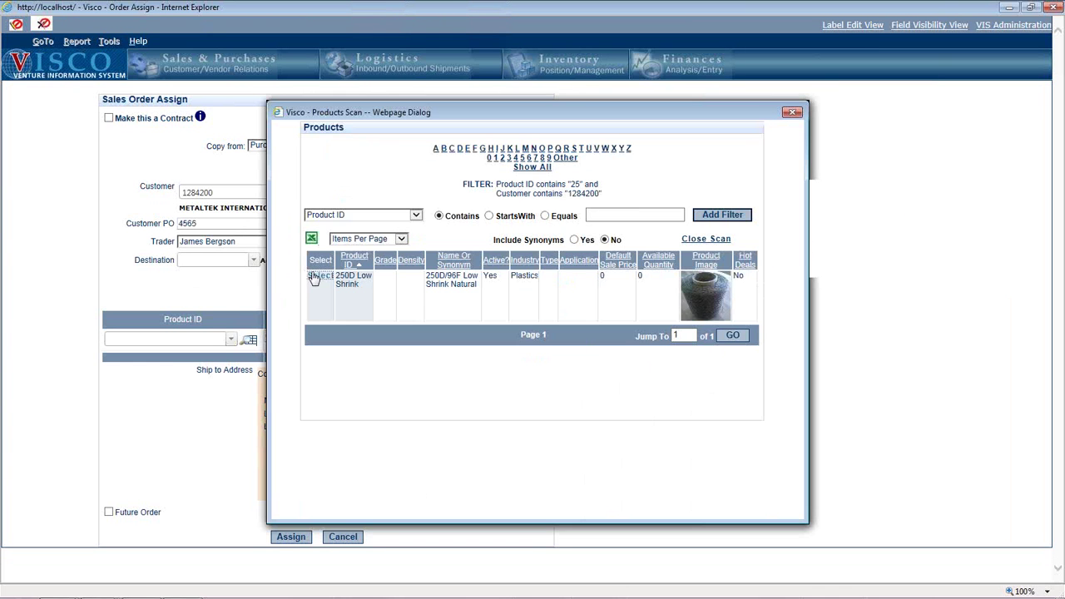
click(312, 280)
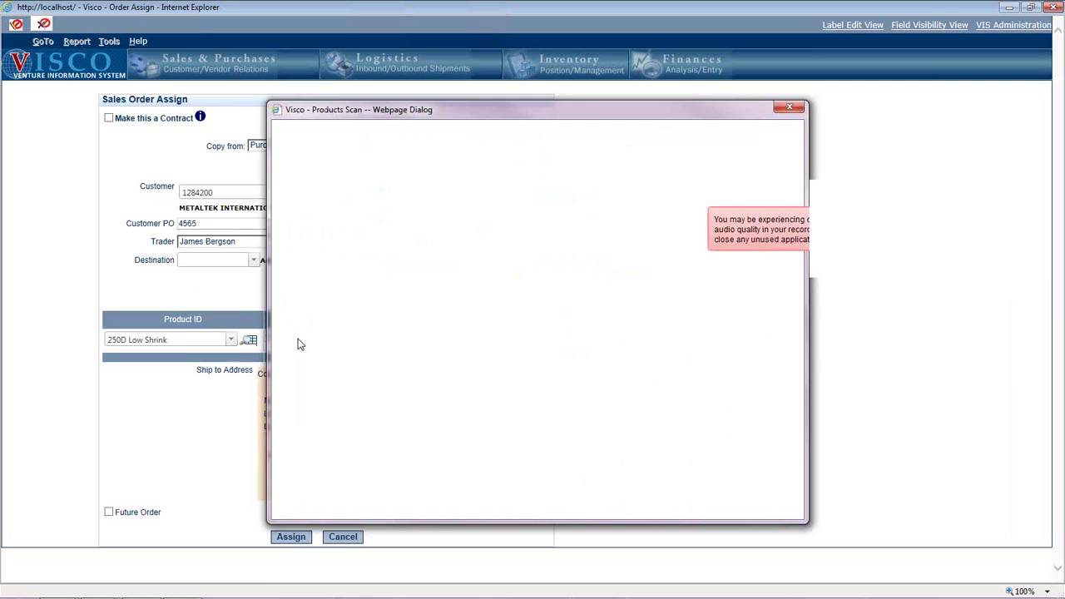
text(1000)
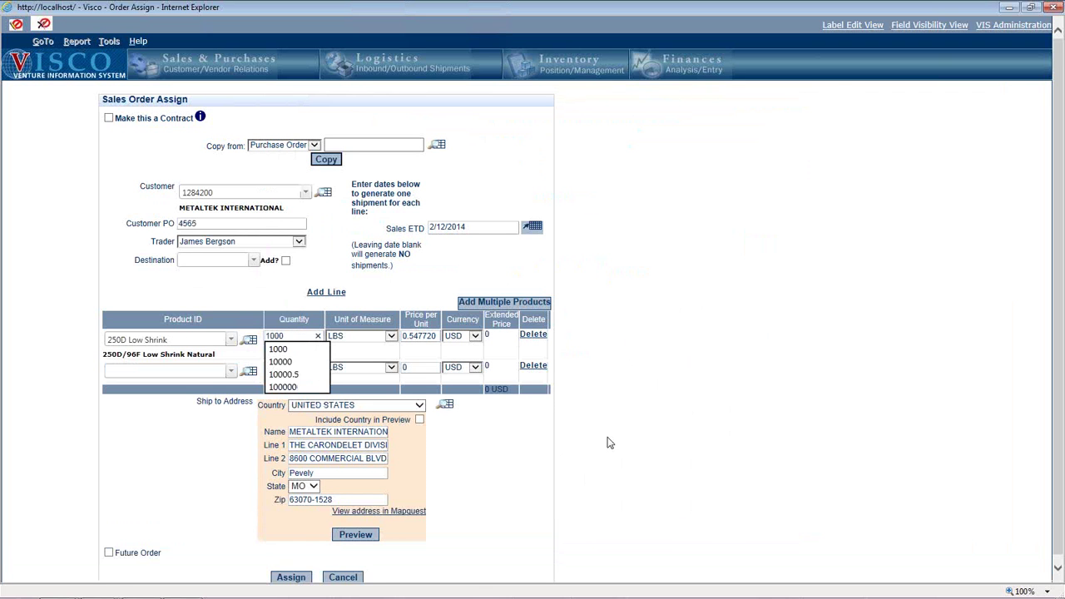
click(608, 441)
scroll(391, 507, down, 1)
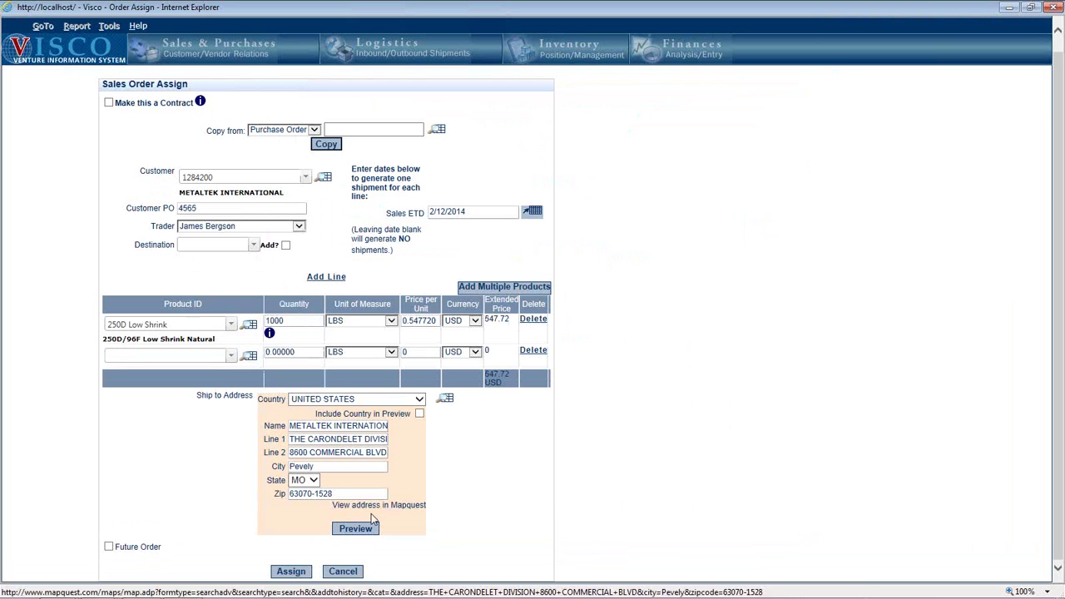
click(291, 572)
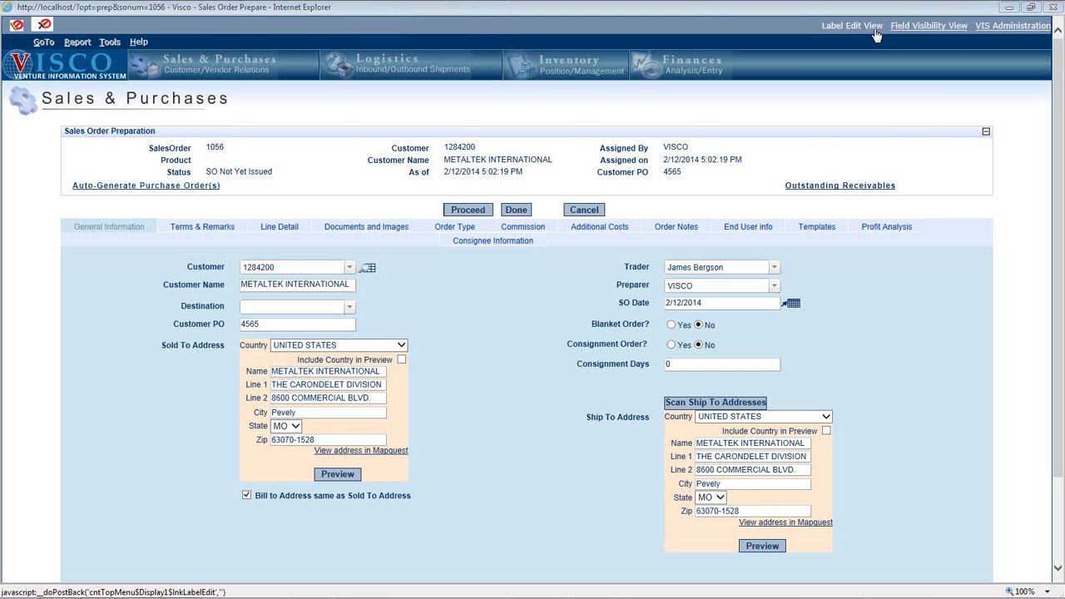
Step: Auto-generate purchase orders for the new METALTEK sales order
click(190, 187)
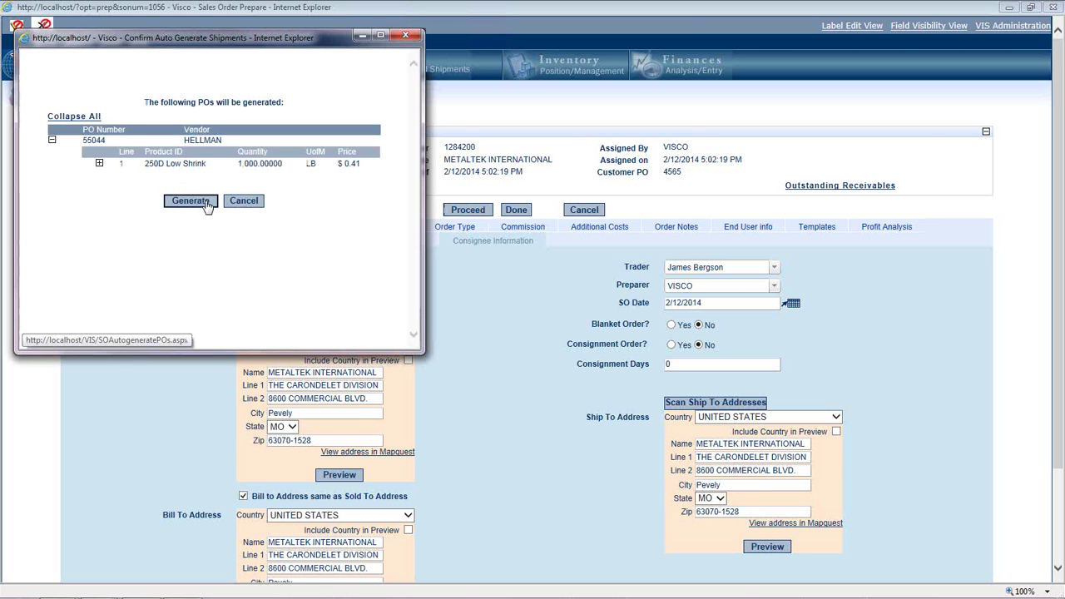
Step: Generate the HELLMAN purchase order for 1,000 LB 250D Low Shrink and check its PO number
drag(184, 146, 98, 166)
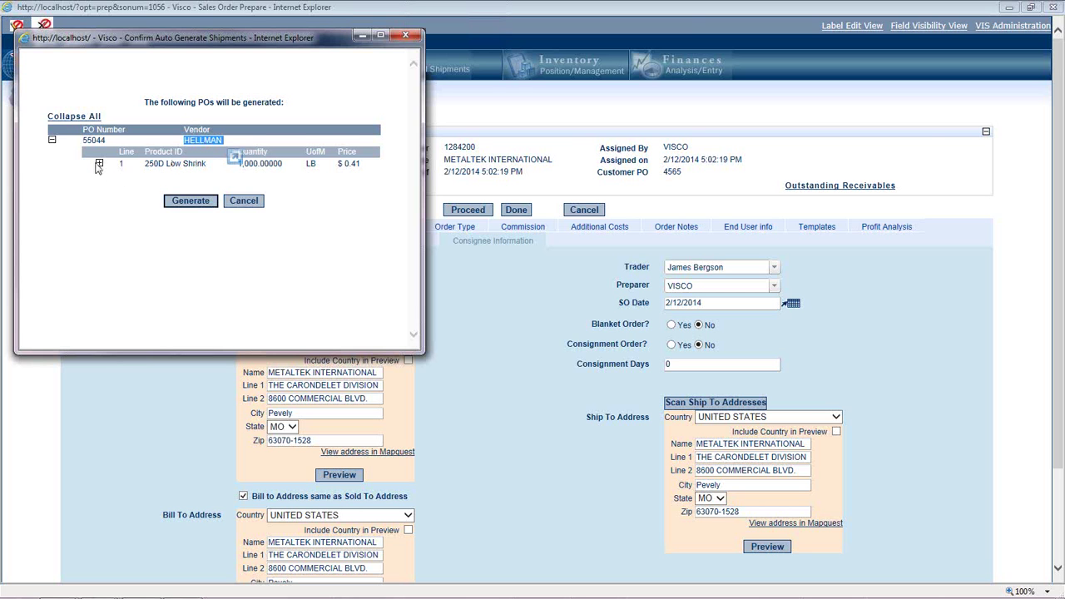
click(98, 164)
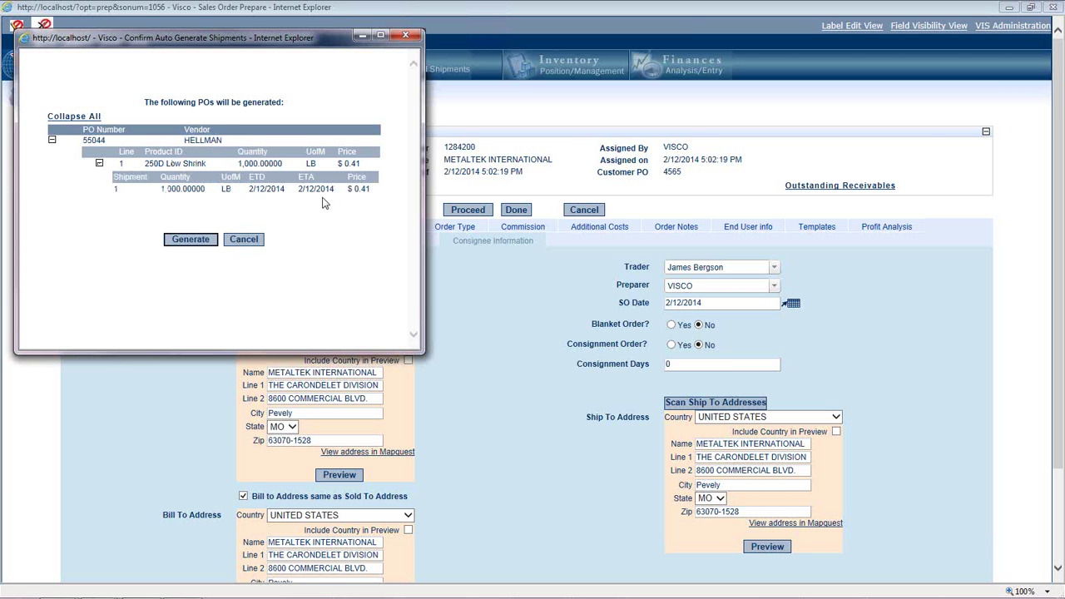
click(191, 239)
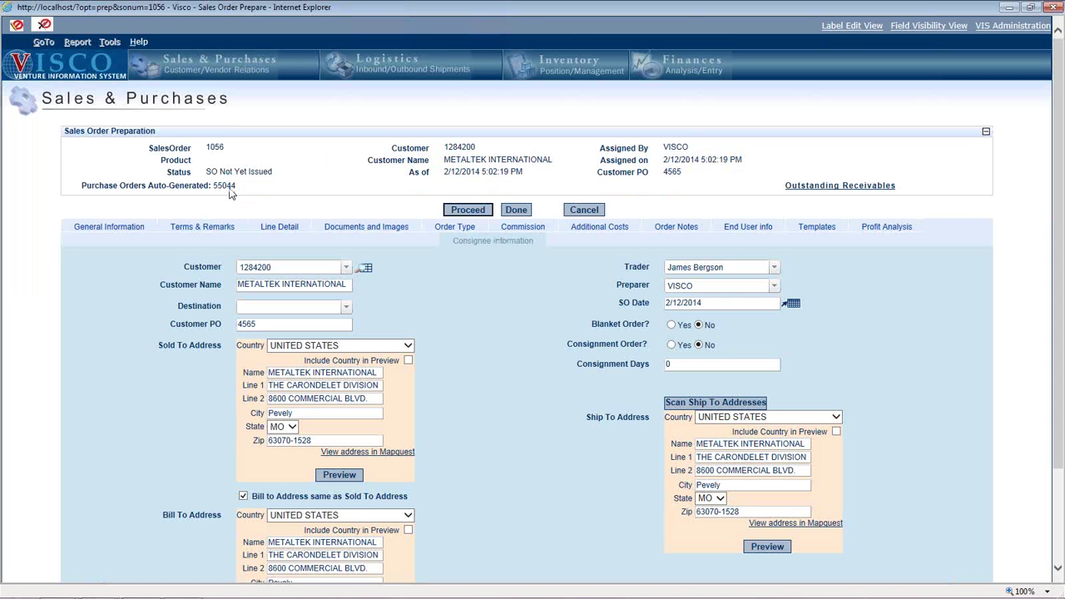
drag(238, 189, 216, 192)
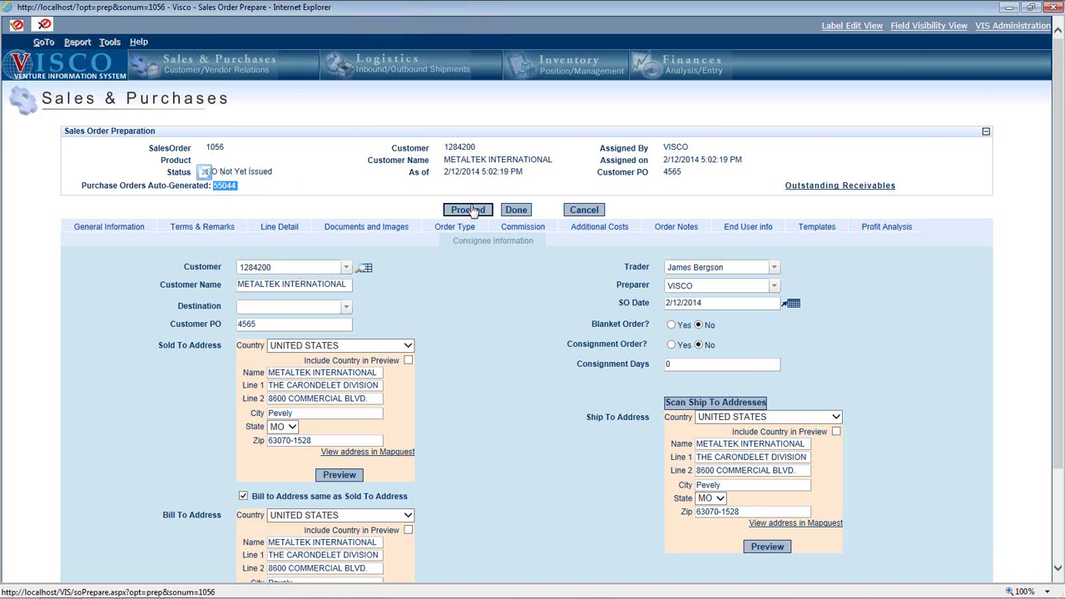
Step: View preallocation for the unpreallocated 250D Low Shrink release, then leave without allocating
click(574, 210)
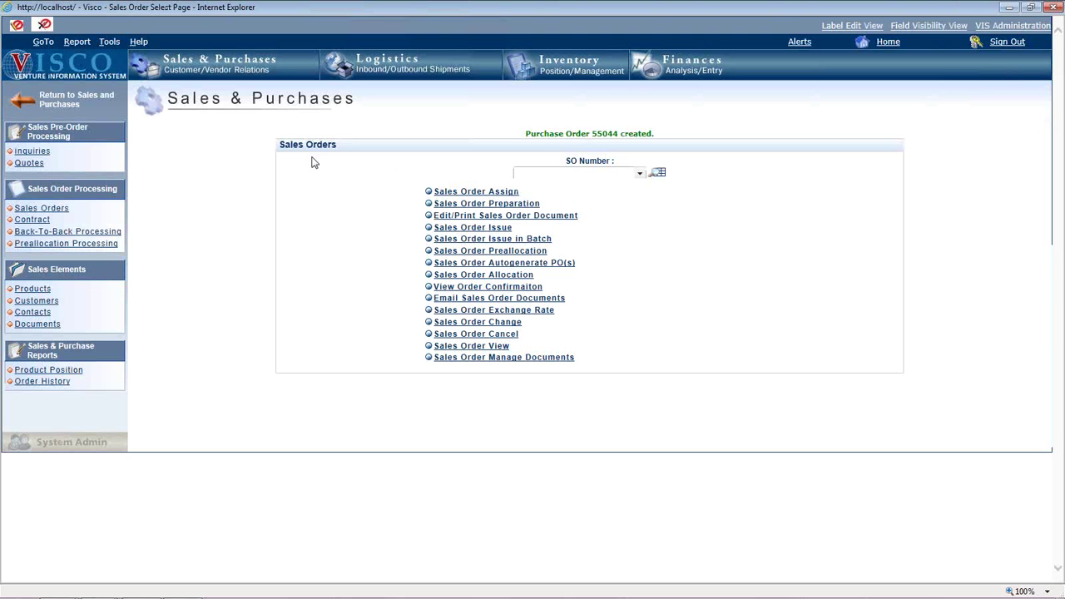
click(223, 70)
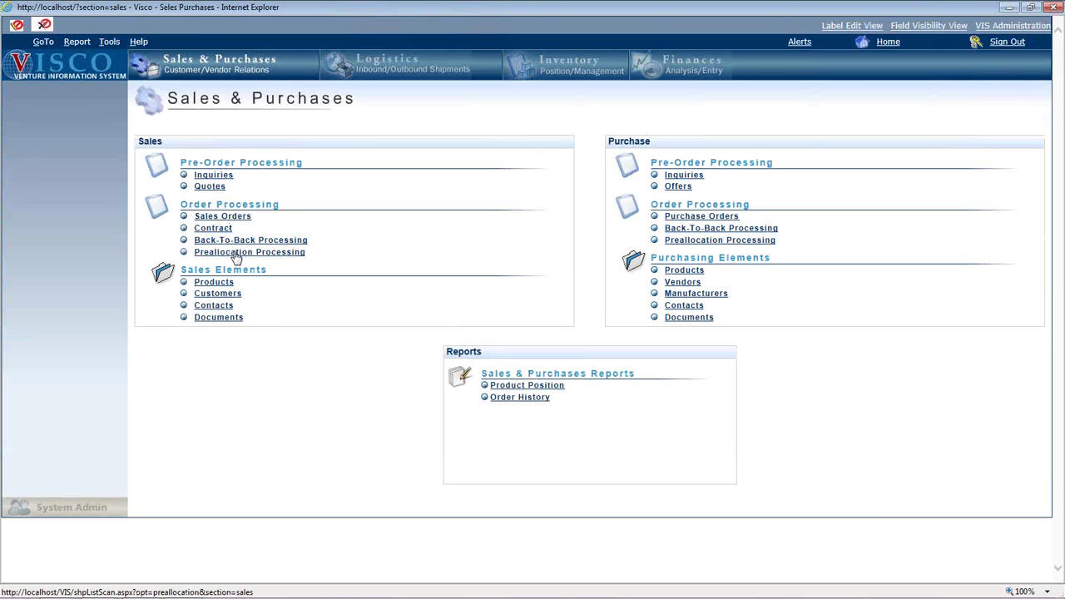
click(234, 254)
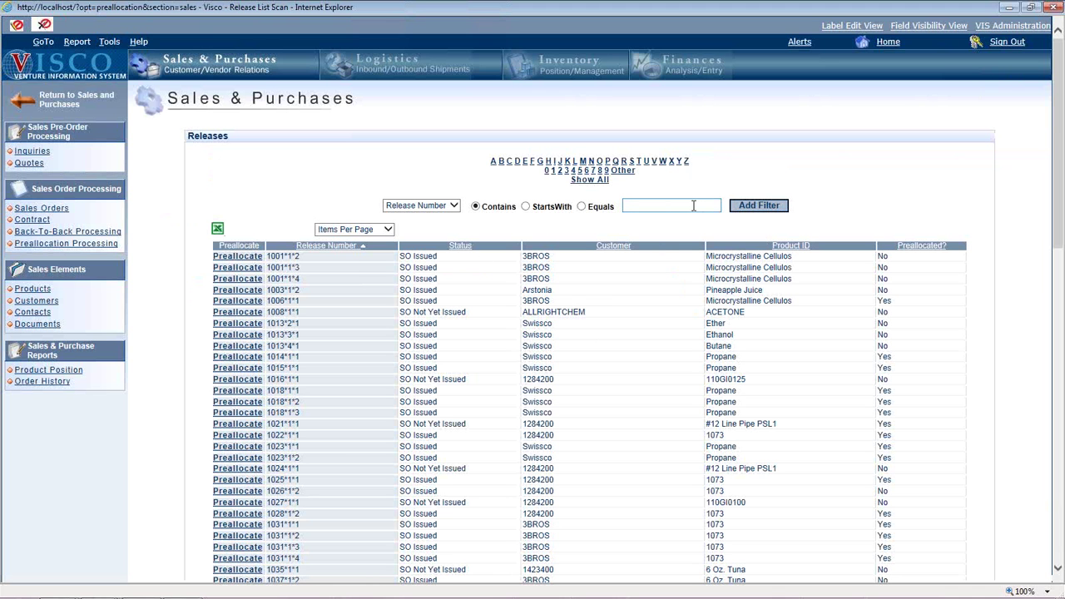
scroll(368, 460, down, 20)
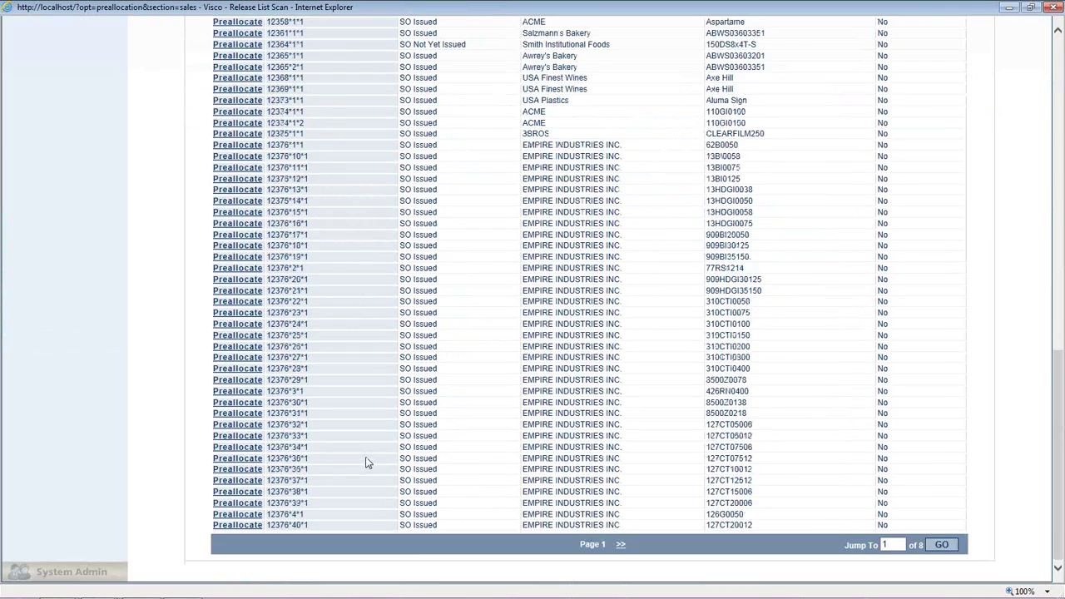
scroll(368, 463, up, 5)
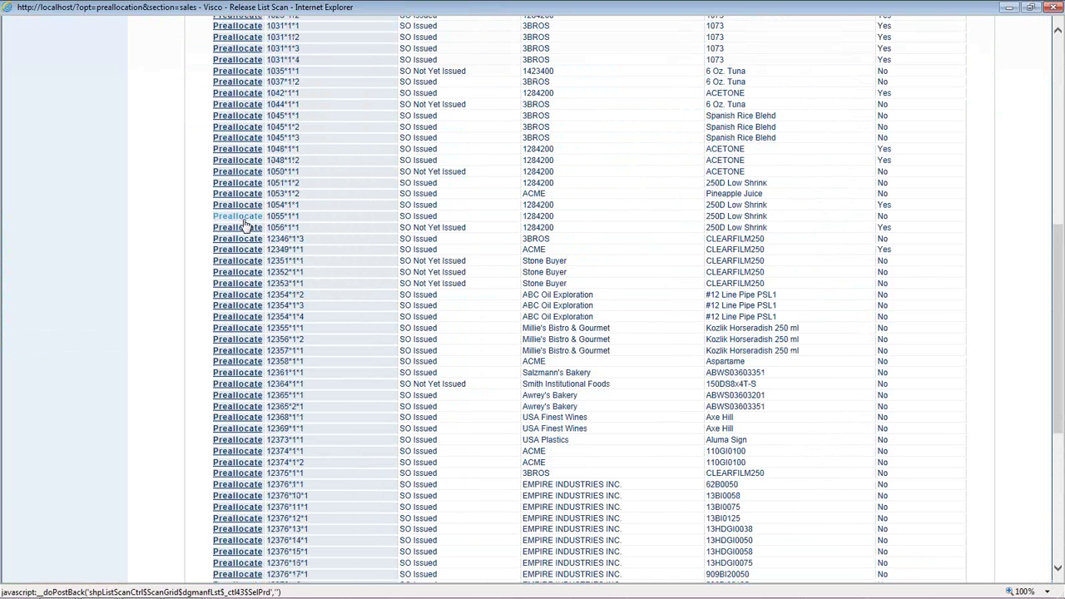
click(240, 216)
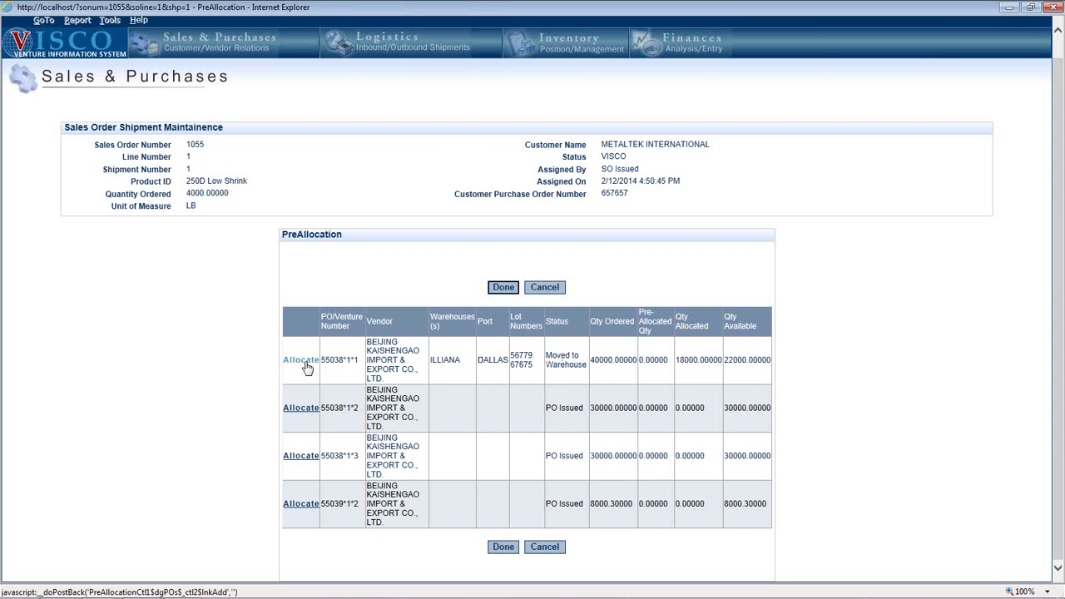
click(545, 287)
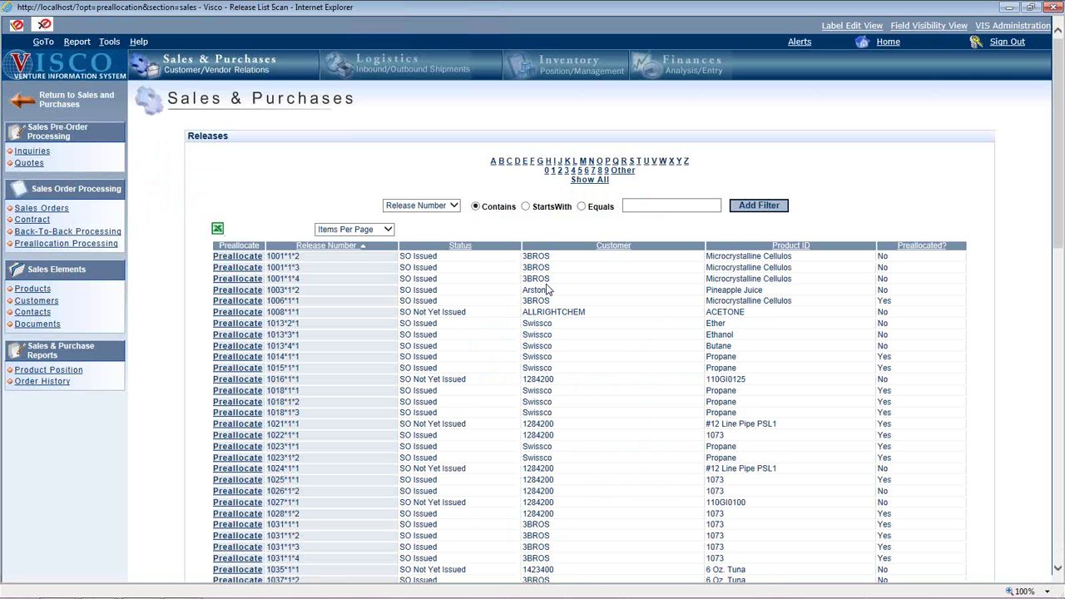
Step: Open Logistics Container/Truck Maintenance and begin creating a new container
click(250, 75)
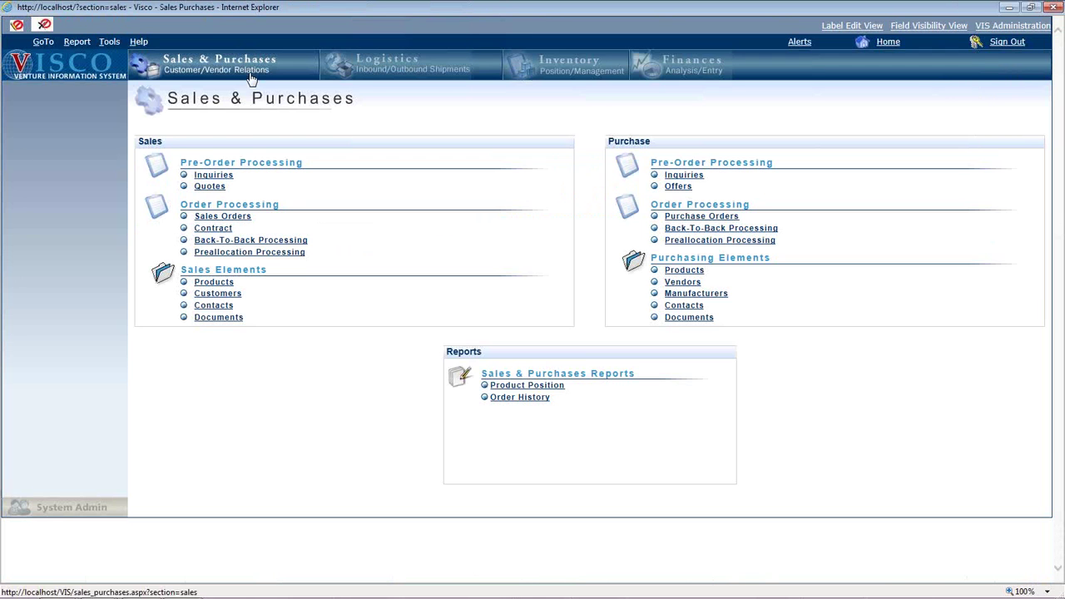
click(377, 73)
click(246, 183)
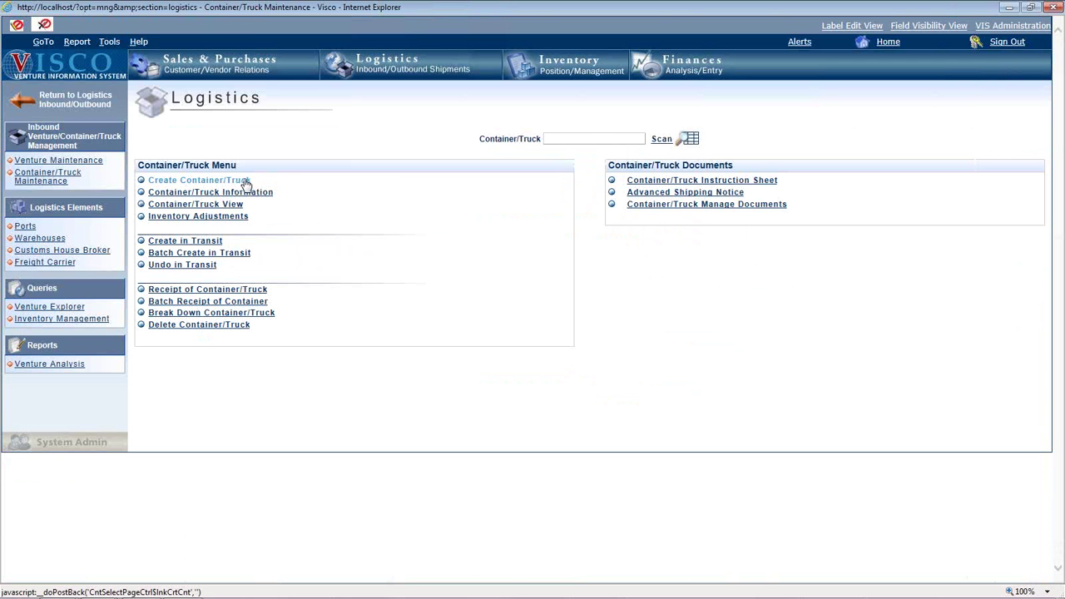
click(246, 183)
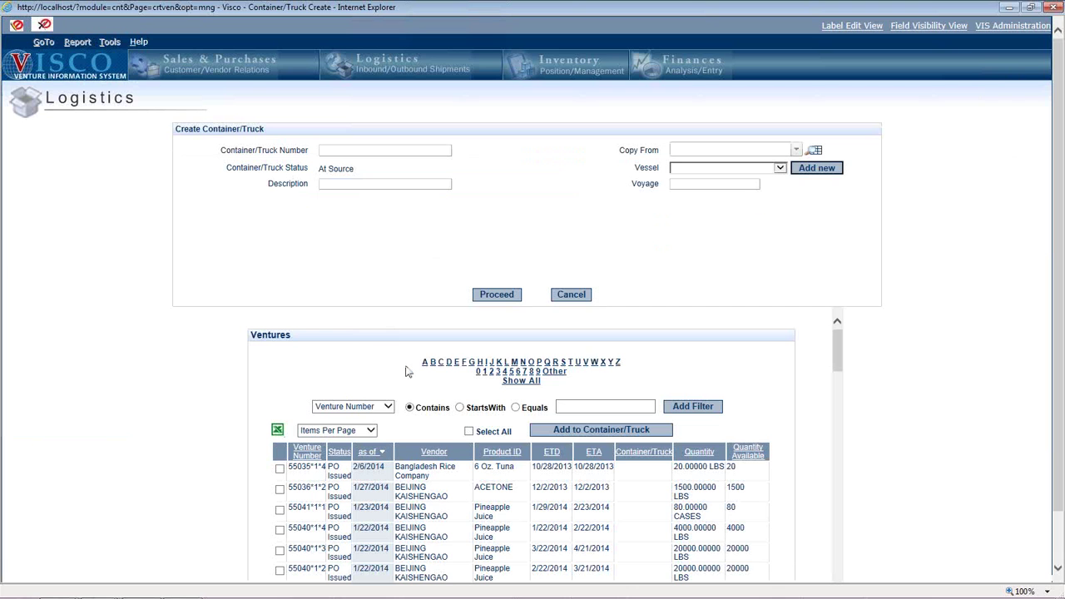
scroll(407, 371, down, 1)
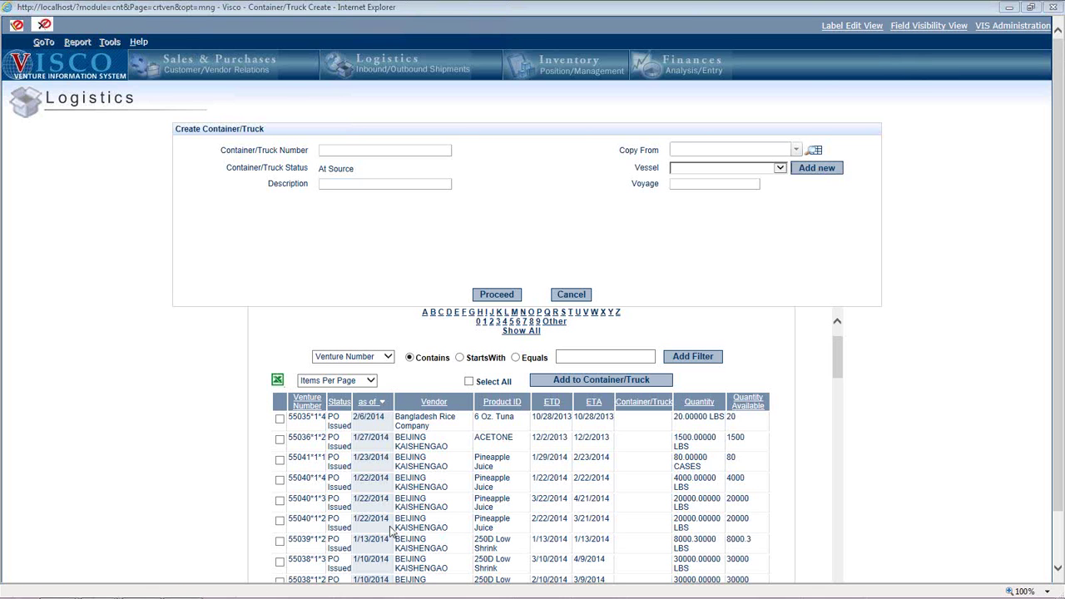
click(279, 418)
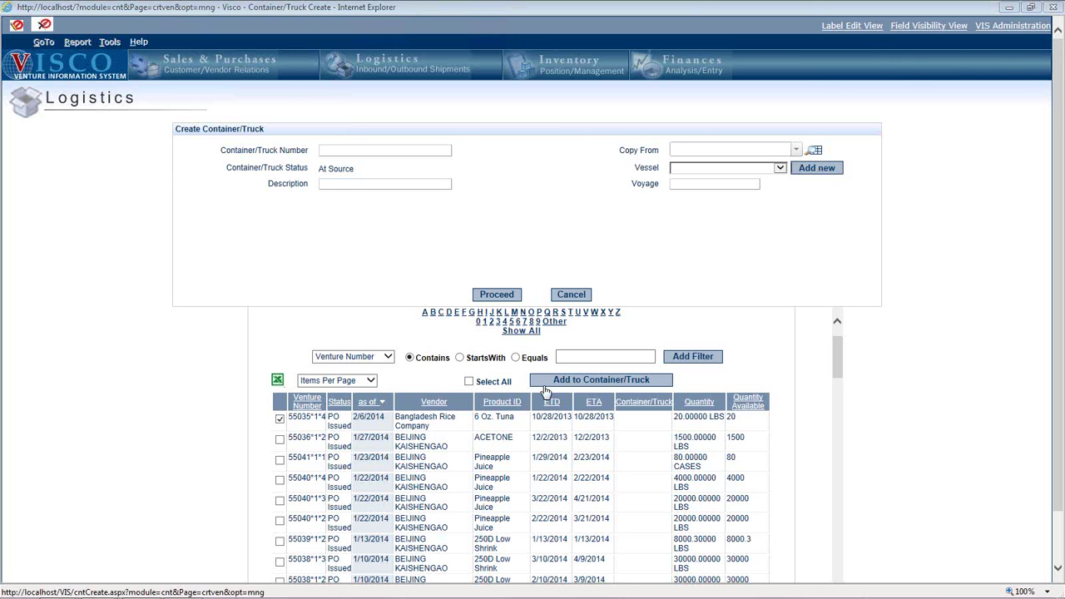
click(553, 384)
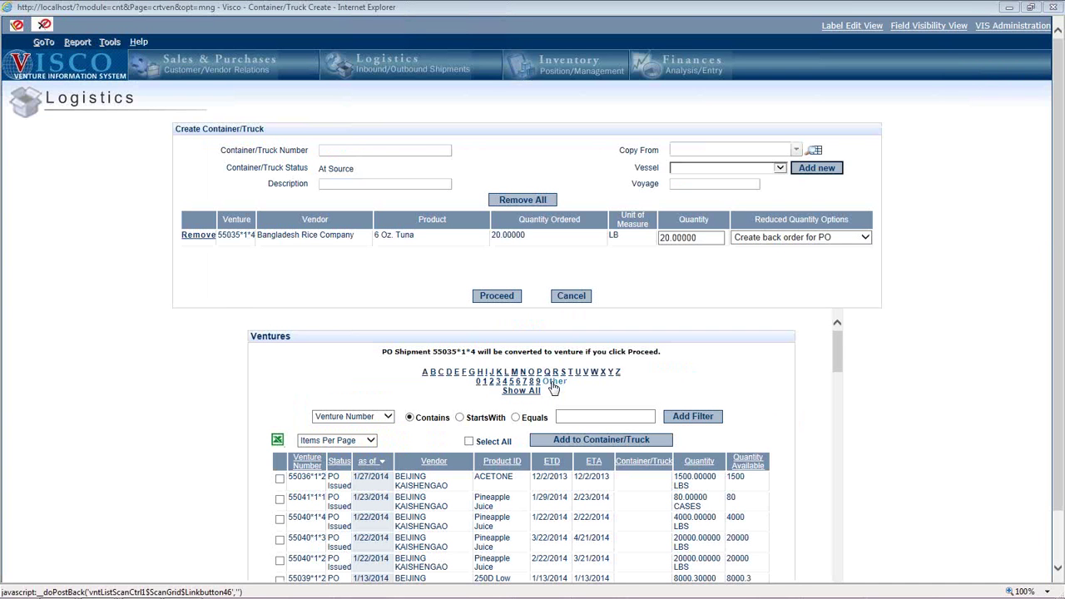
click(280, 479)
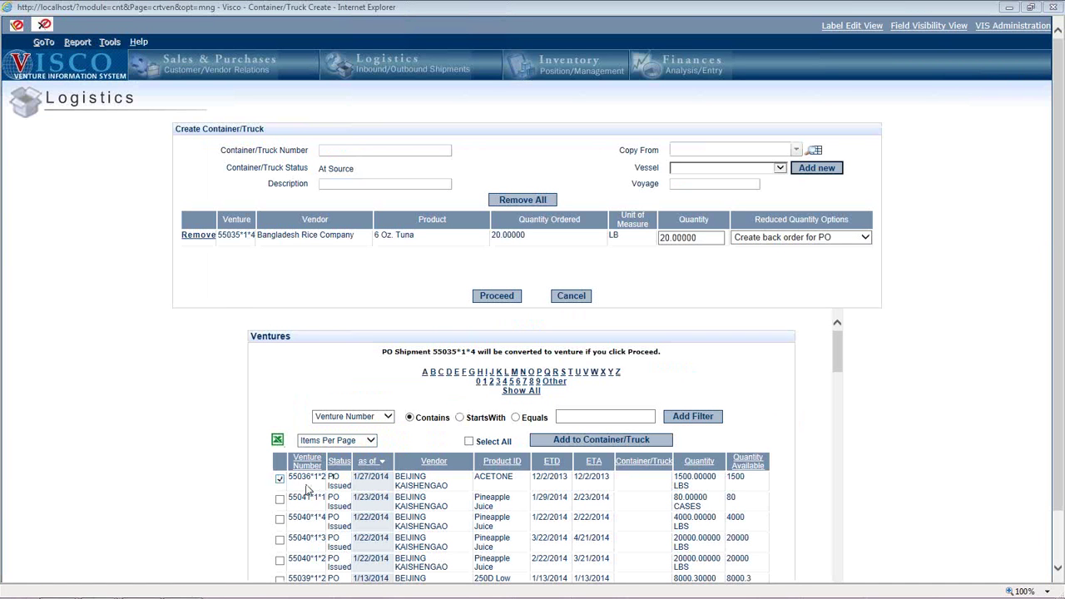
click(547, 446)
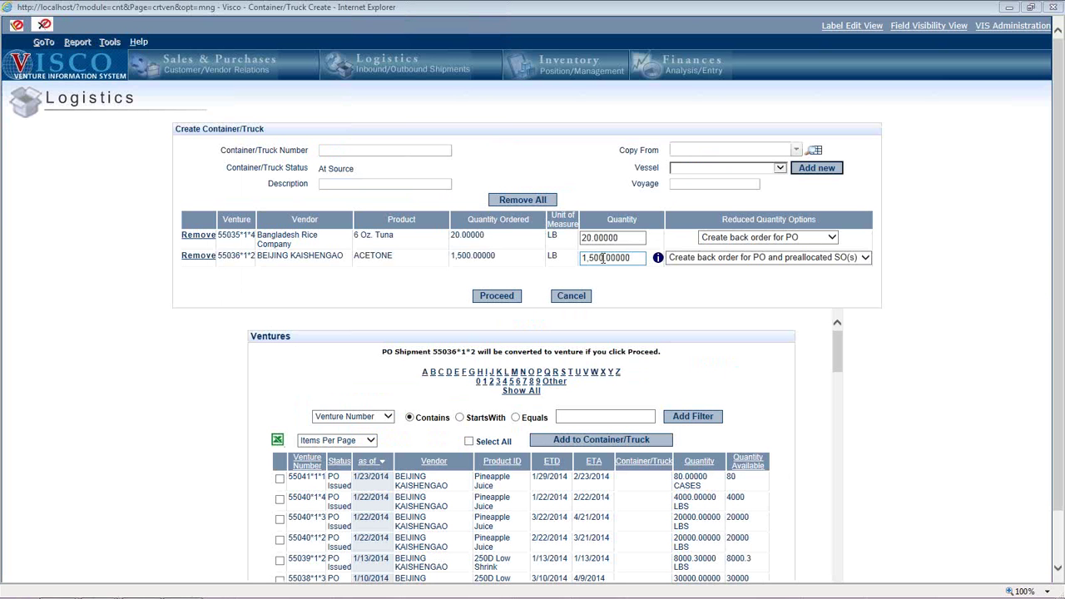
mouse_move(659, 260)
double_click(617, 260)
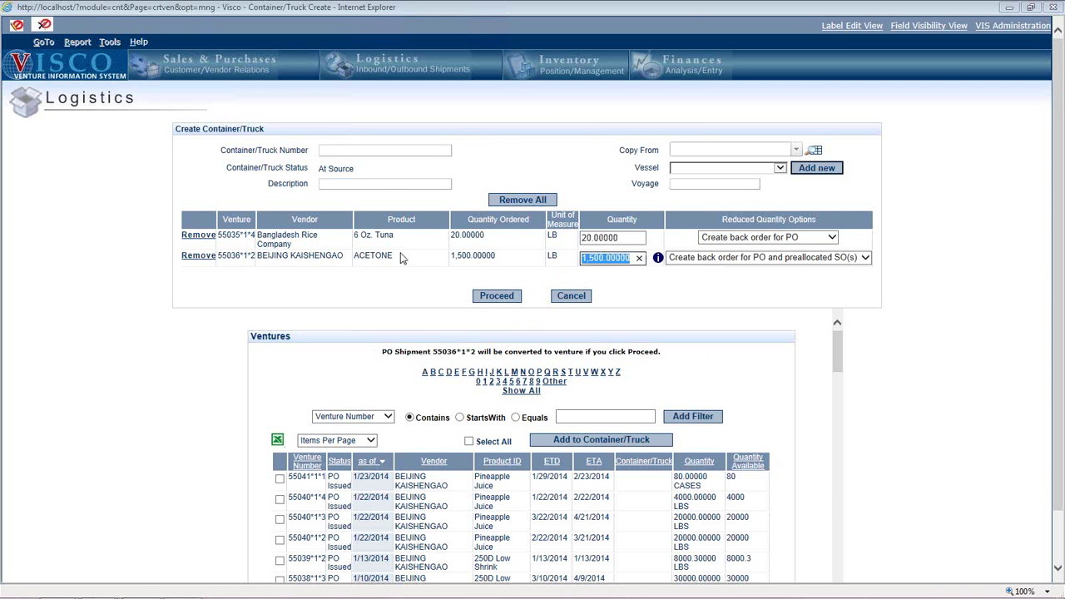
double_click(614, 237)
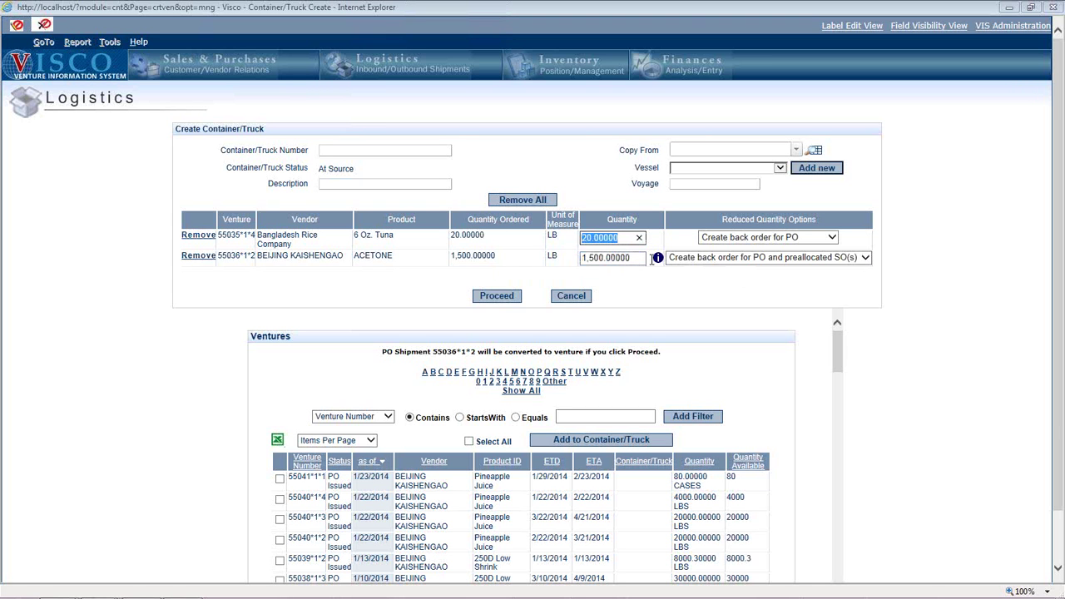
mouse_move(657, 259)
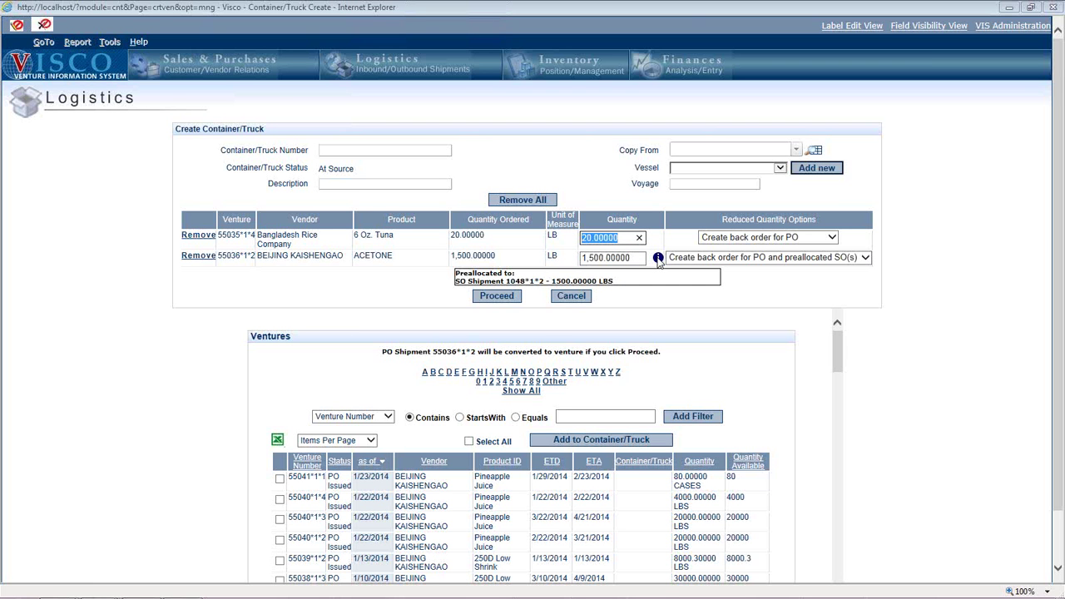
click(603, 258)
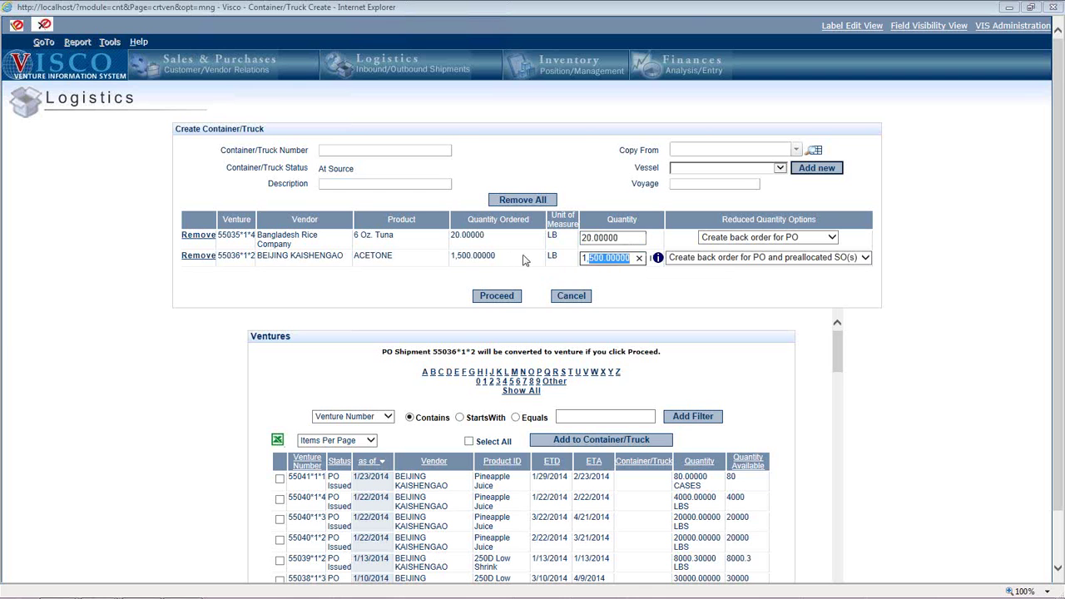
text(1000)
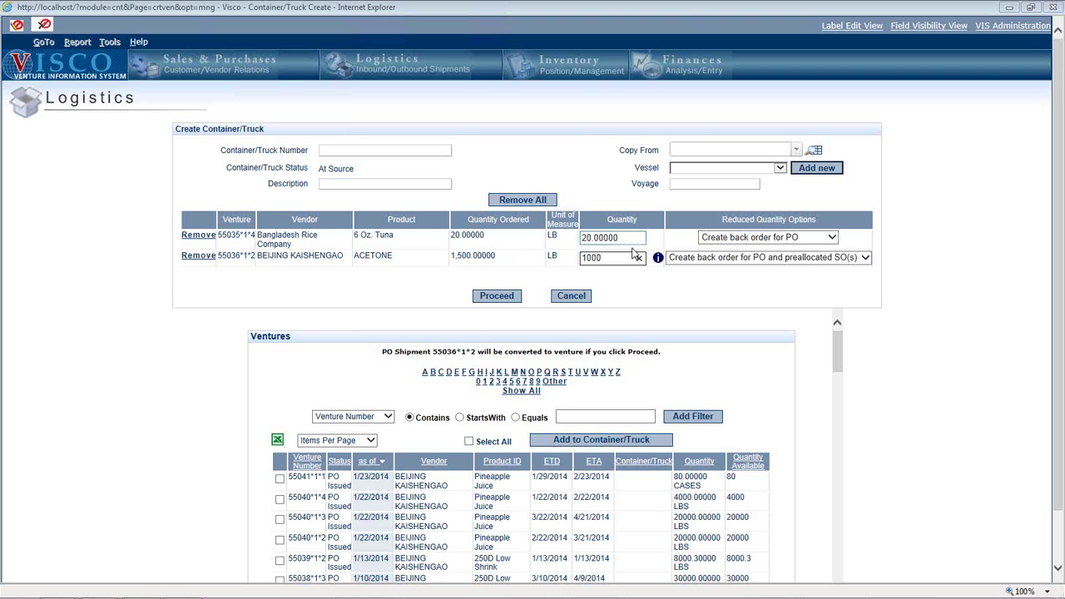
click(687, 260)
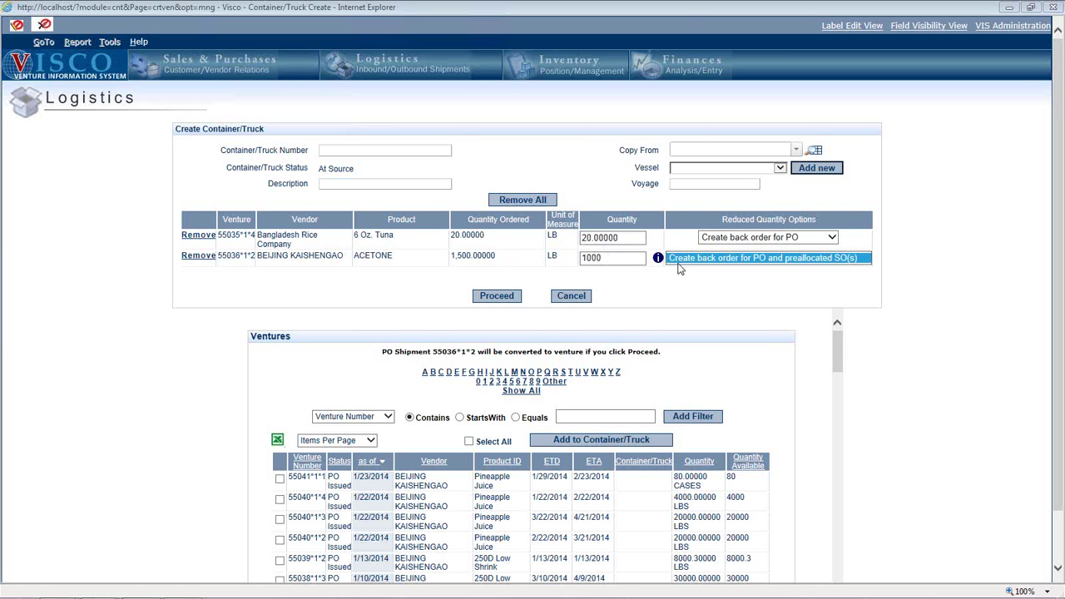
click(538, 271)
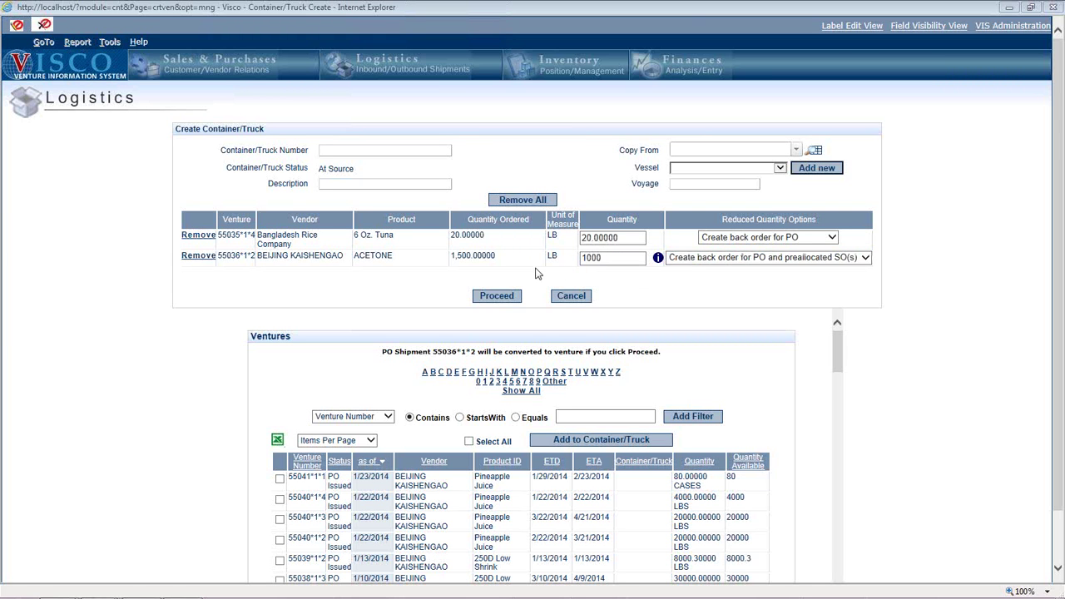
click(509, 296)
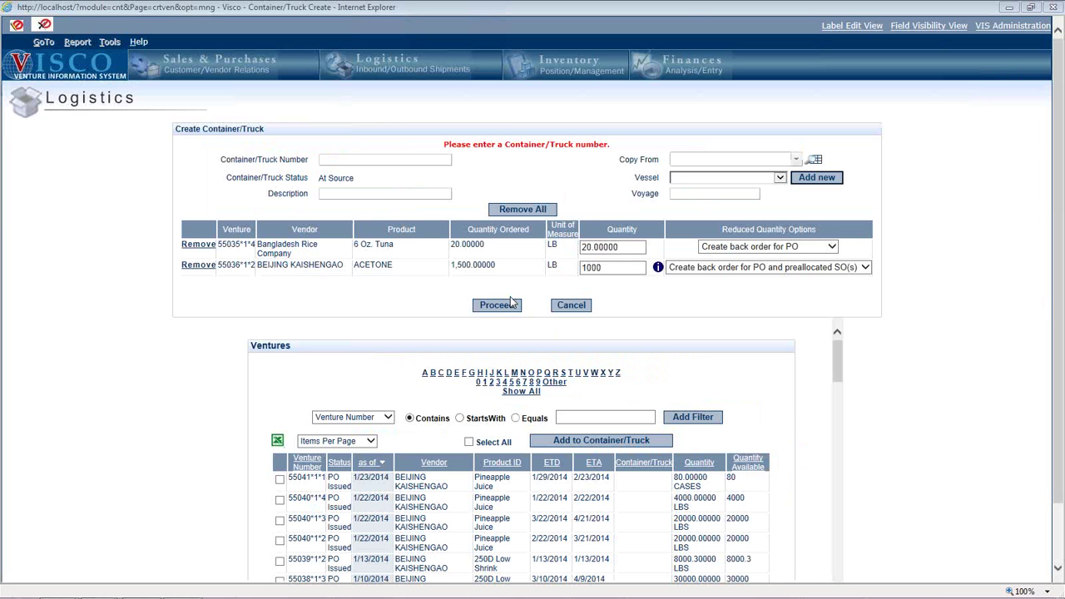
click(340, 158)
text(NYK65776867867)
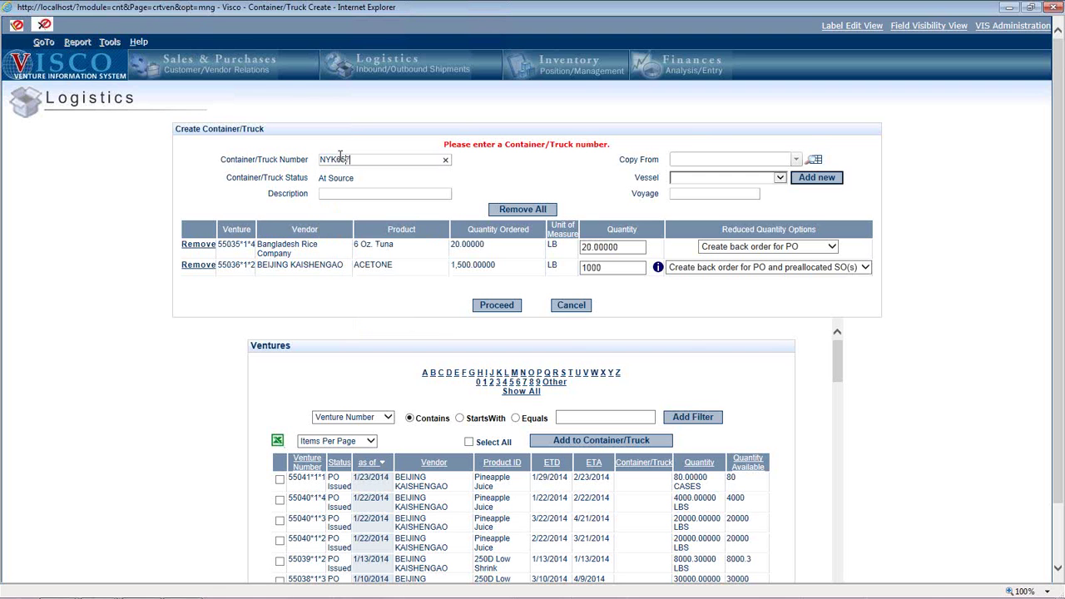
click(487, 307)
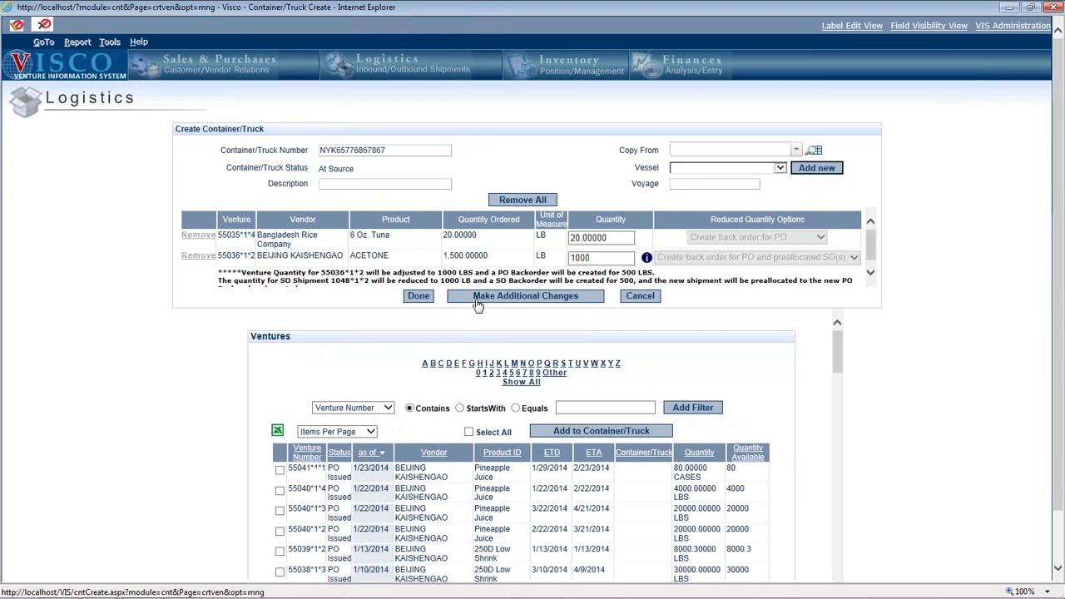
scroll(277, 258, down, 1)
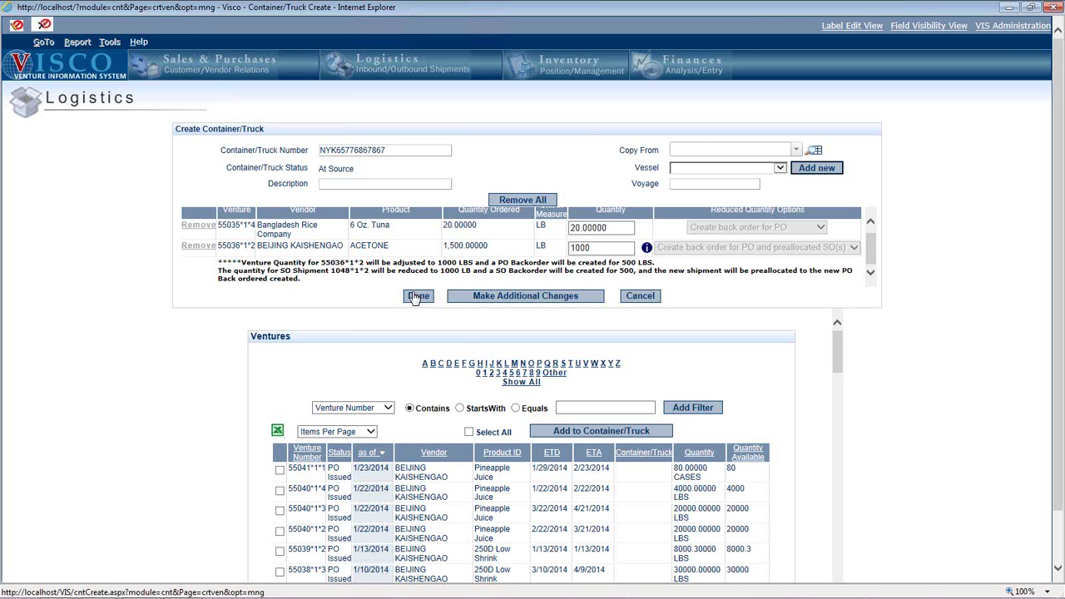
click(415, 297)
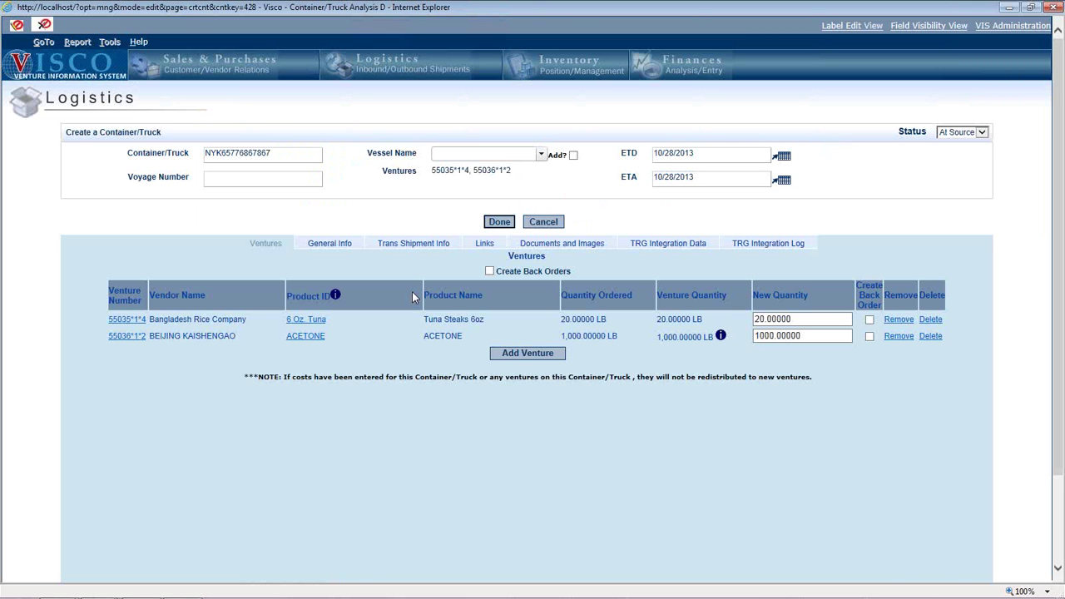
click(548, 230)
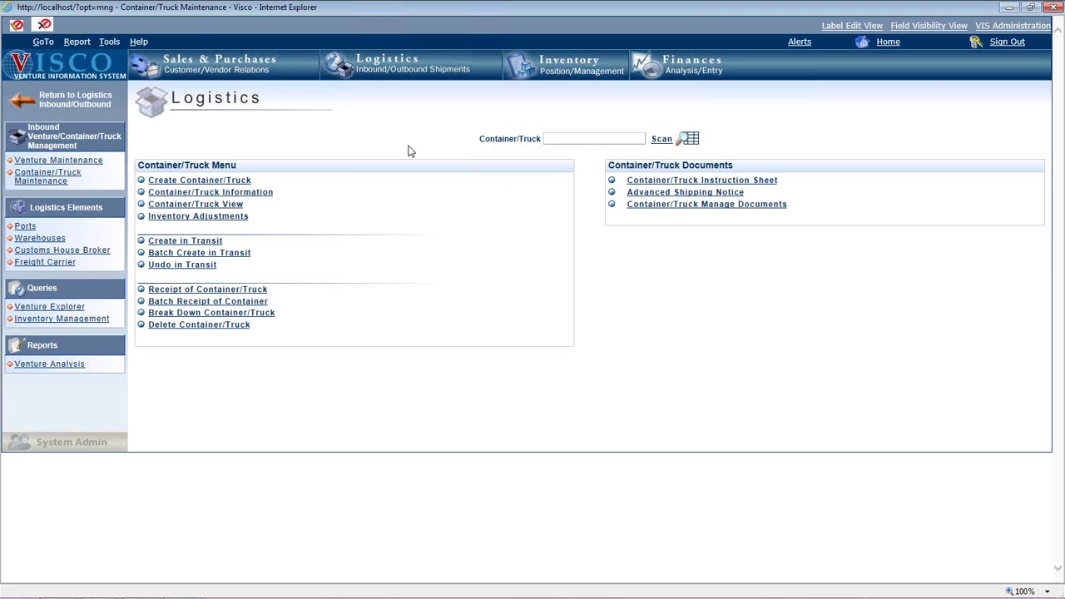
click(403, 76)
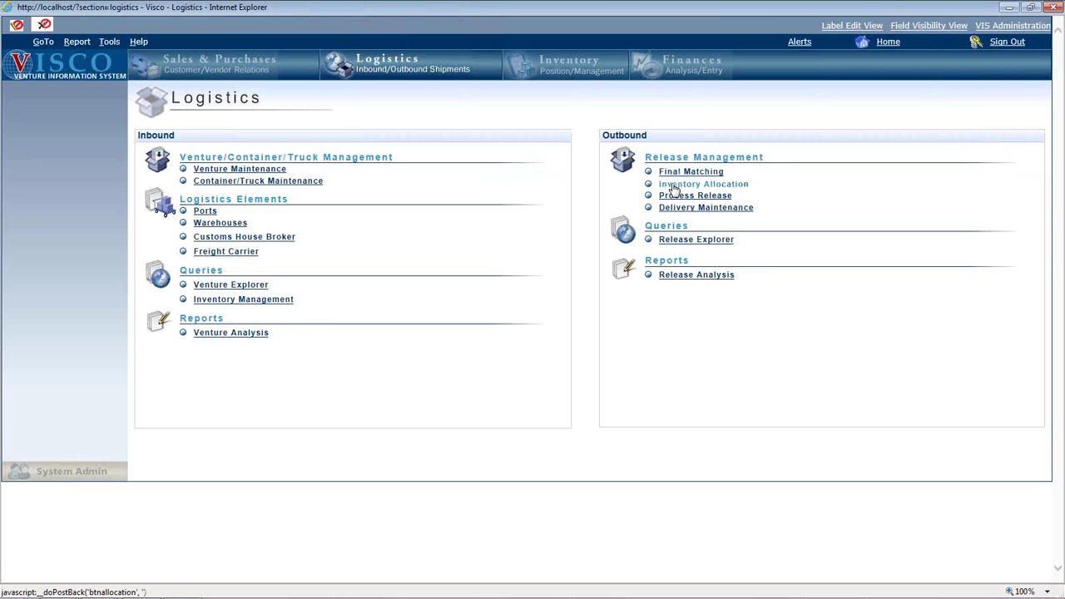
Step: In Inventory Allocation, sort sales orders newest date first and select SO 1055
click(673, 189)
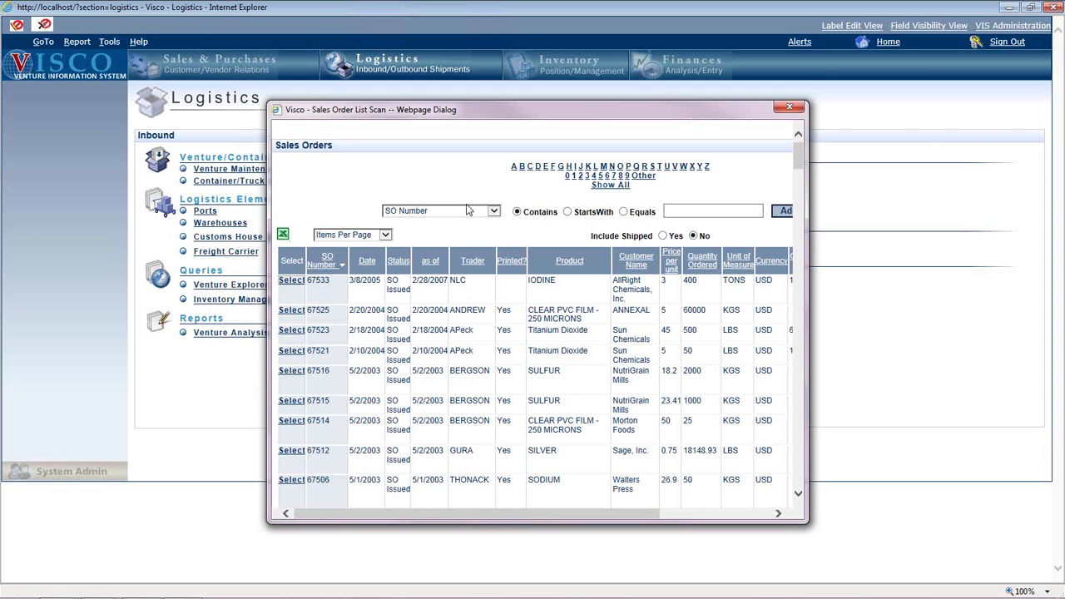
click(367, 262)
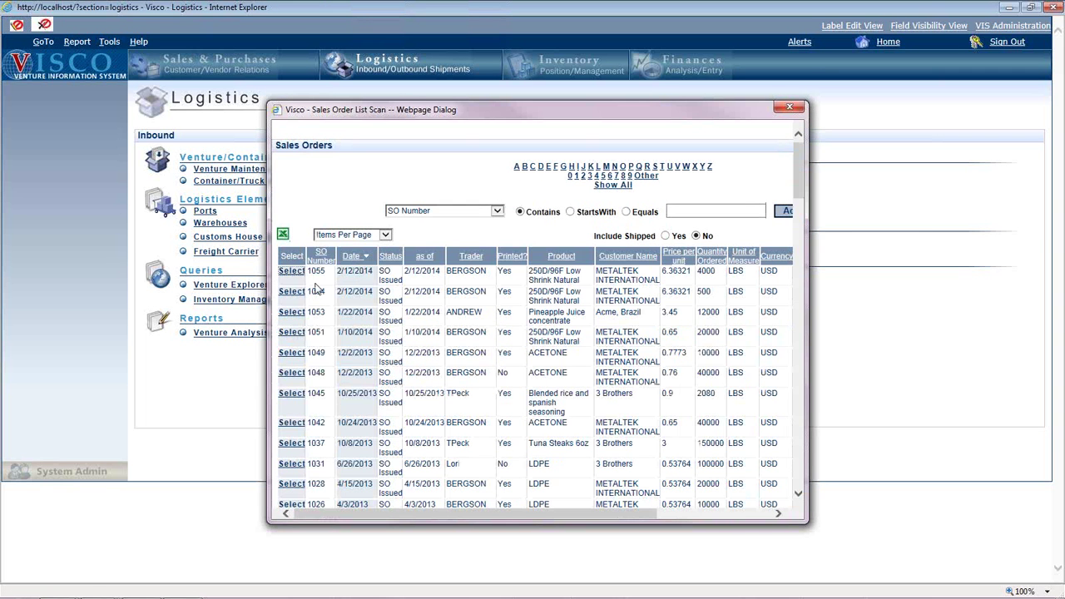
click(298, 273)
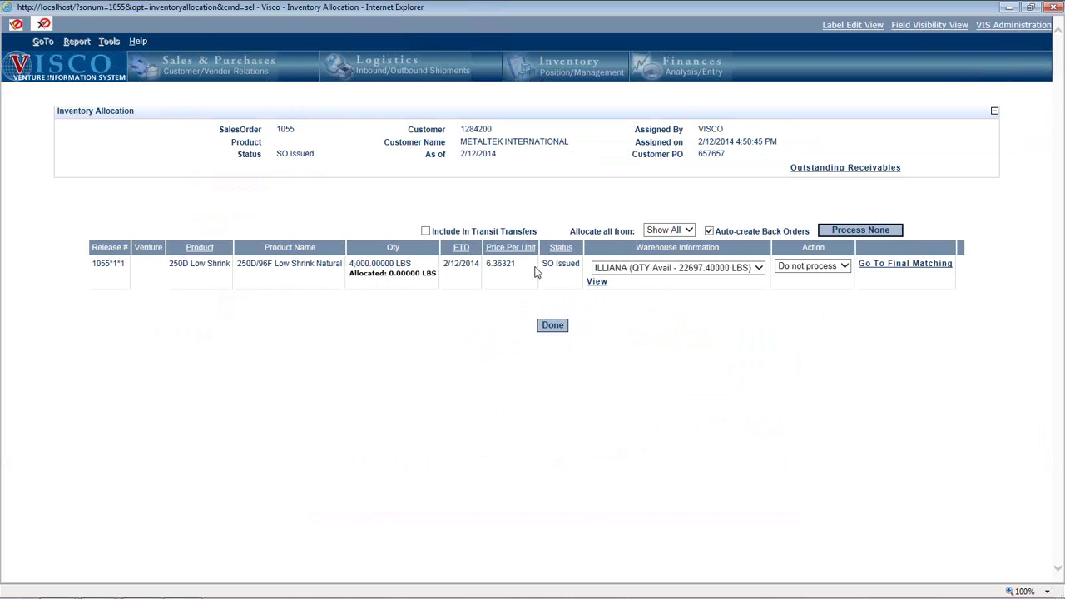
Step: View venture portions for release 1055*1*1, including unavailable ones like the preallocated HELLMAN lot
click(653, 268)
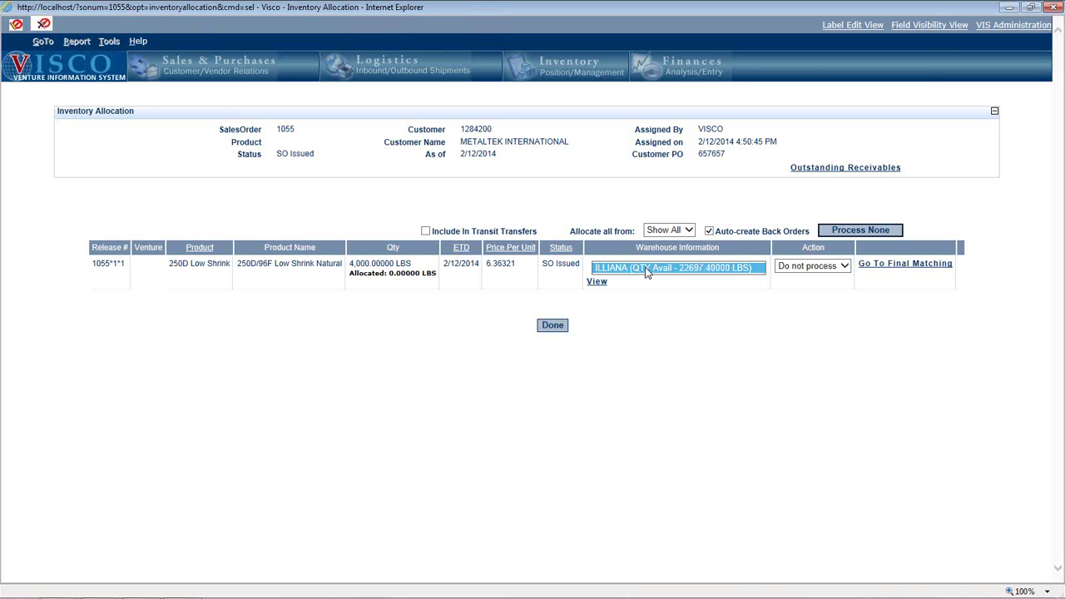
click(600, 283)
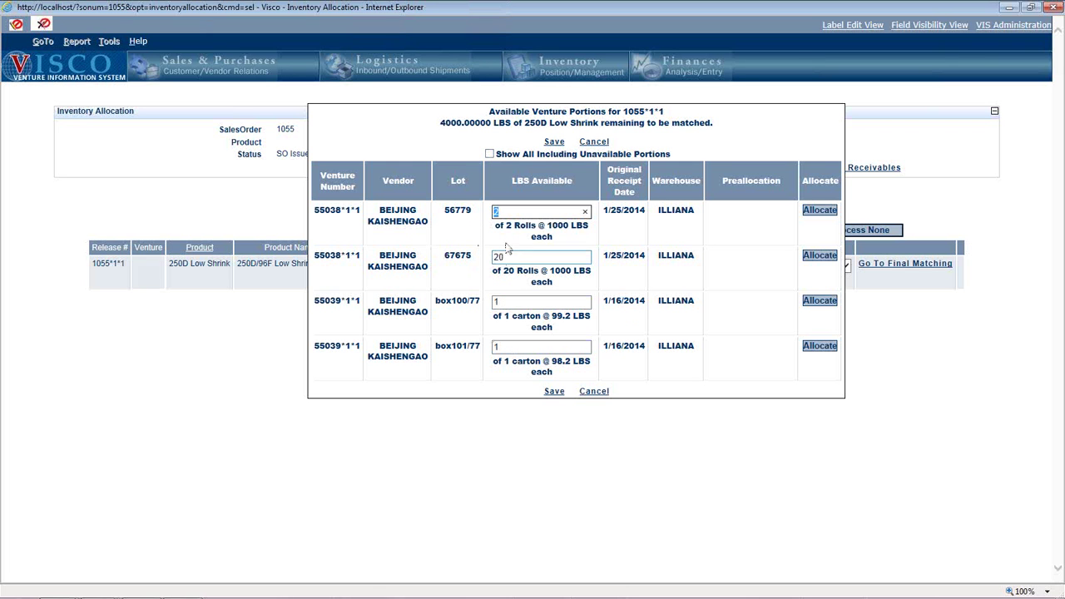
click(490, 155)
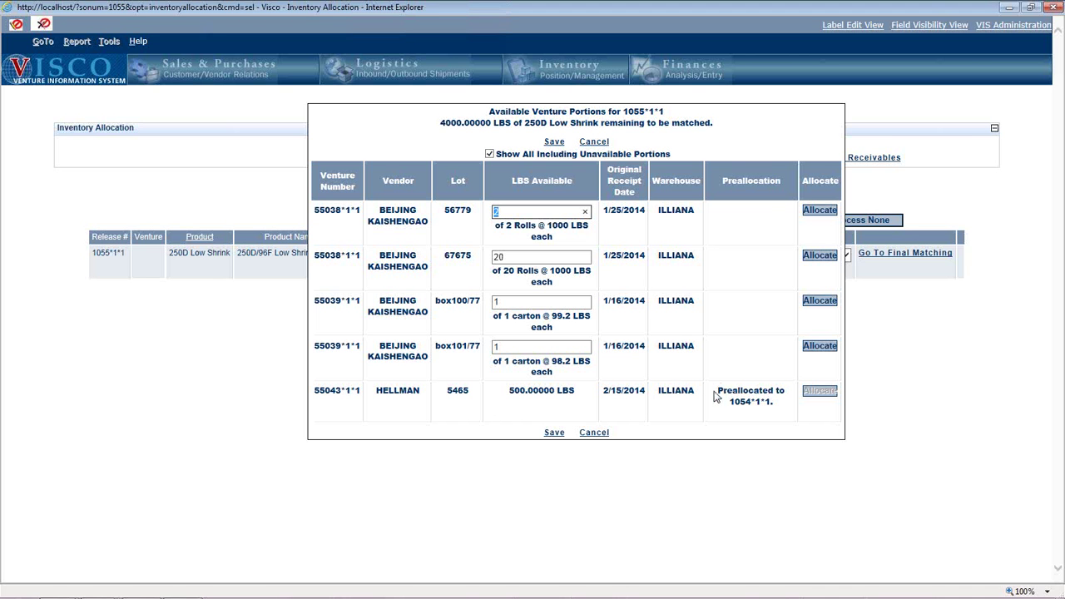
Step: Allocate and save 2,000 LBS from lot 56779 to 1055*1*1, leaving the action as Do not process
click(808, 213)
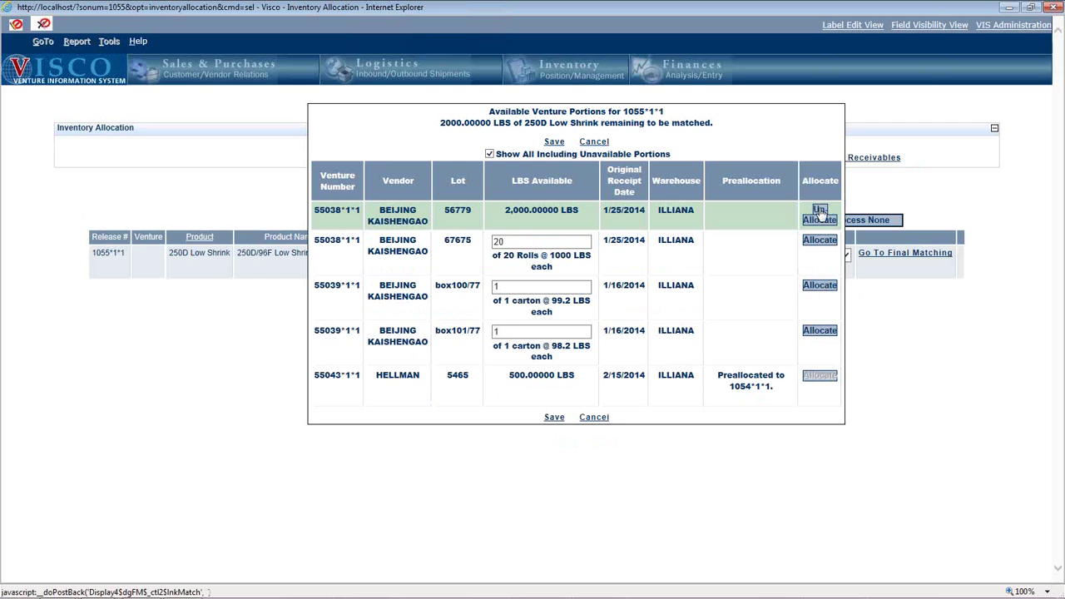
click(554, 142)
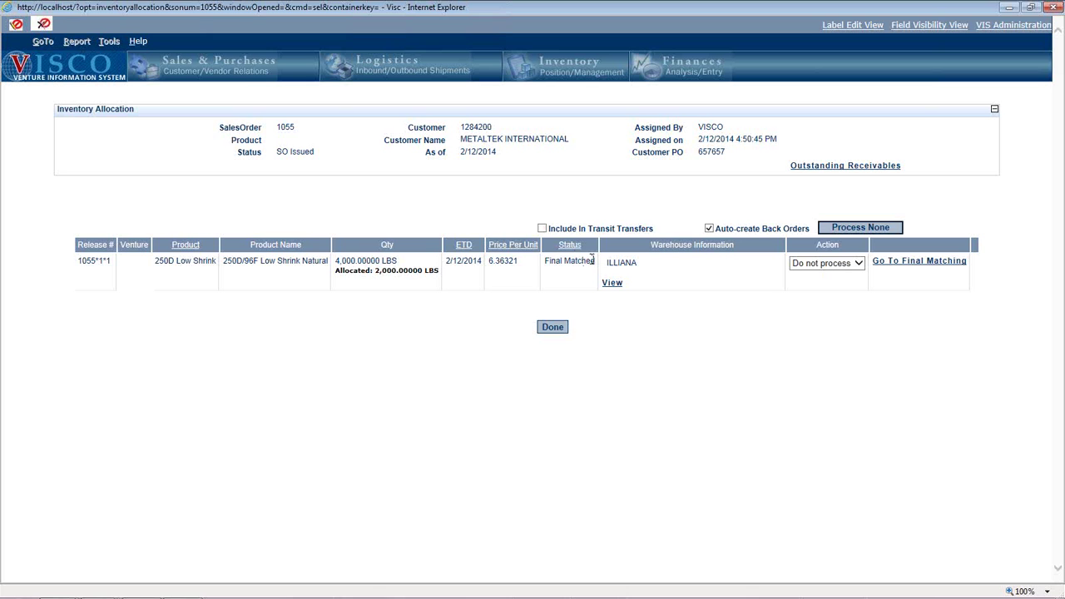
drag(595, 260, 548, 260)
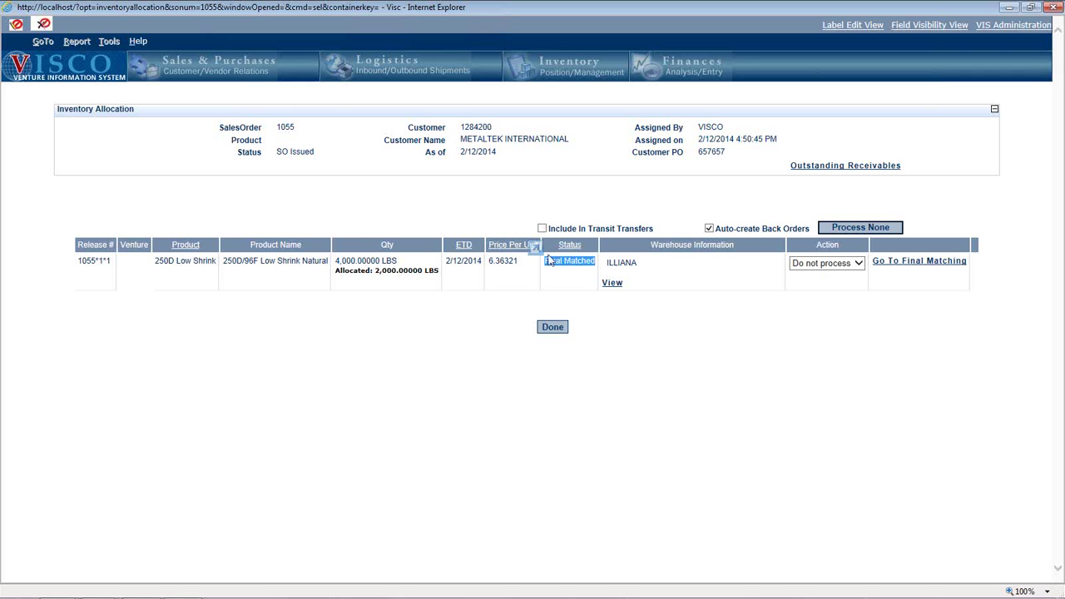
click(823, 265)
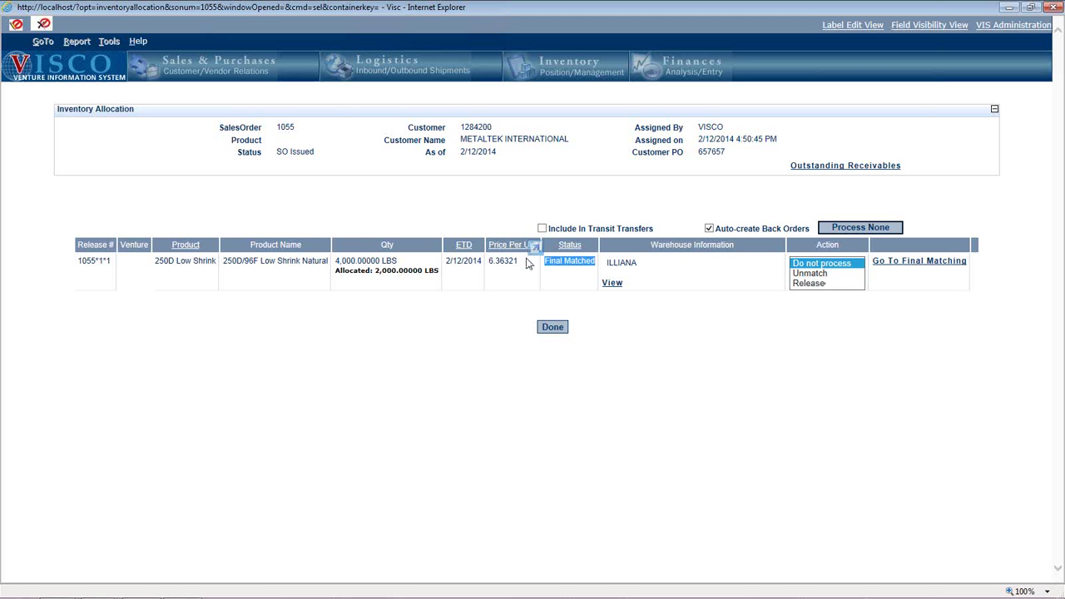
click(560, 262)
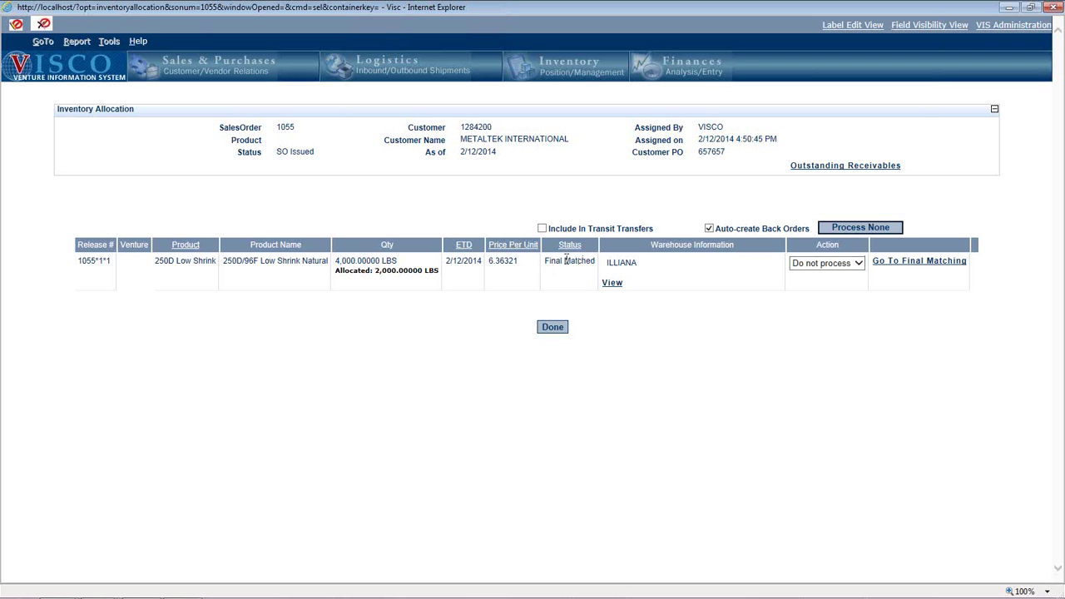